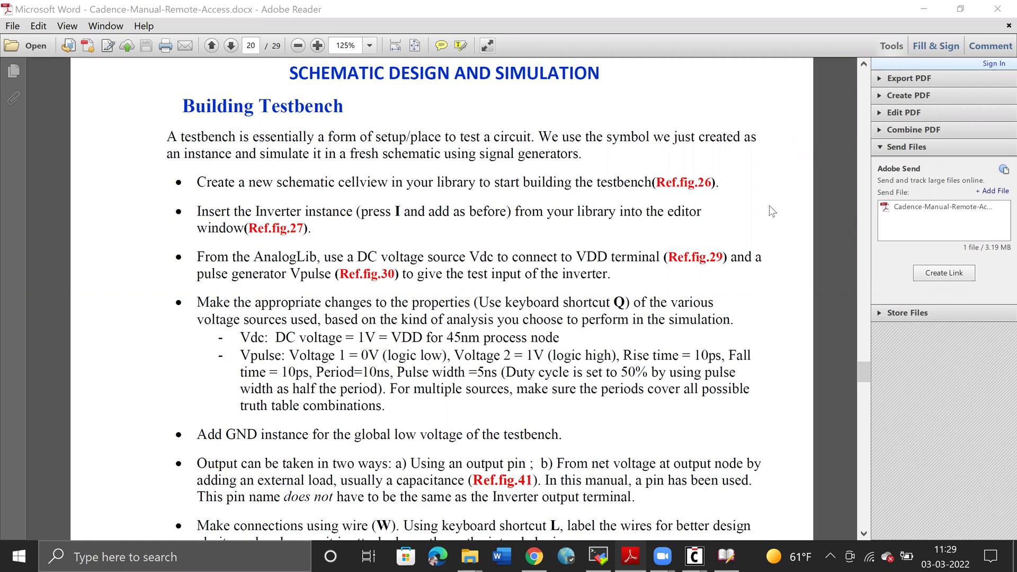
Open the Project_1 Testbench schematic view from the Library Manager and maximize its editor window
mouse_move(694, 556)
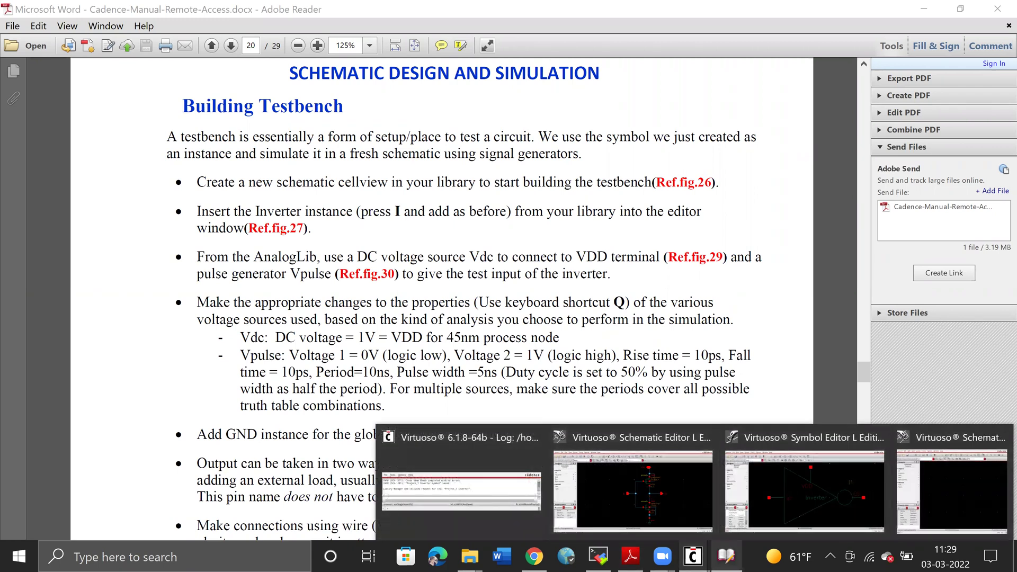
click(726, 556)
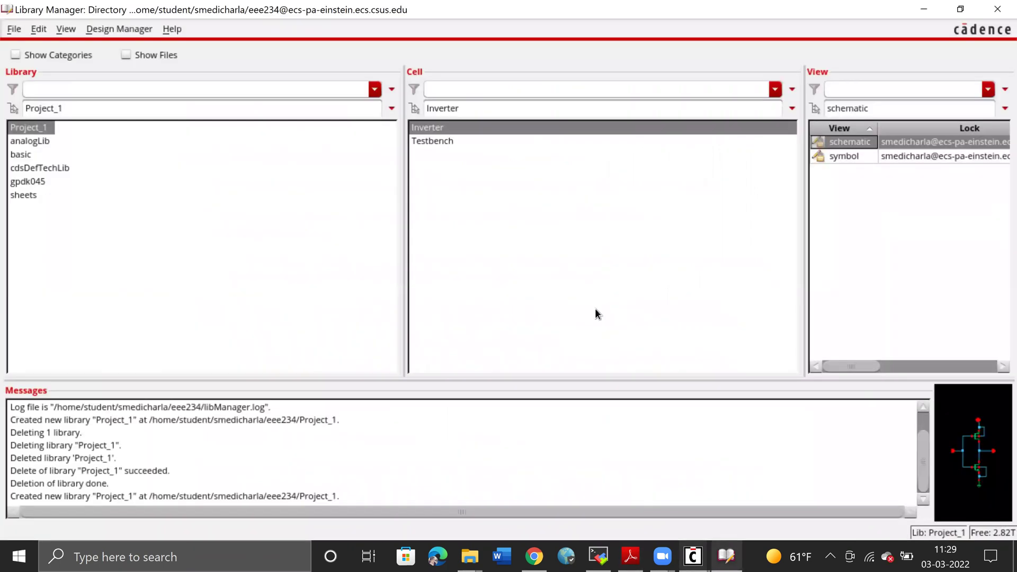
click(446, 141)
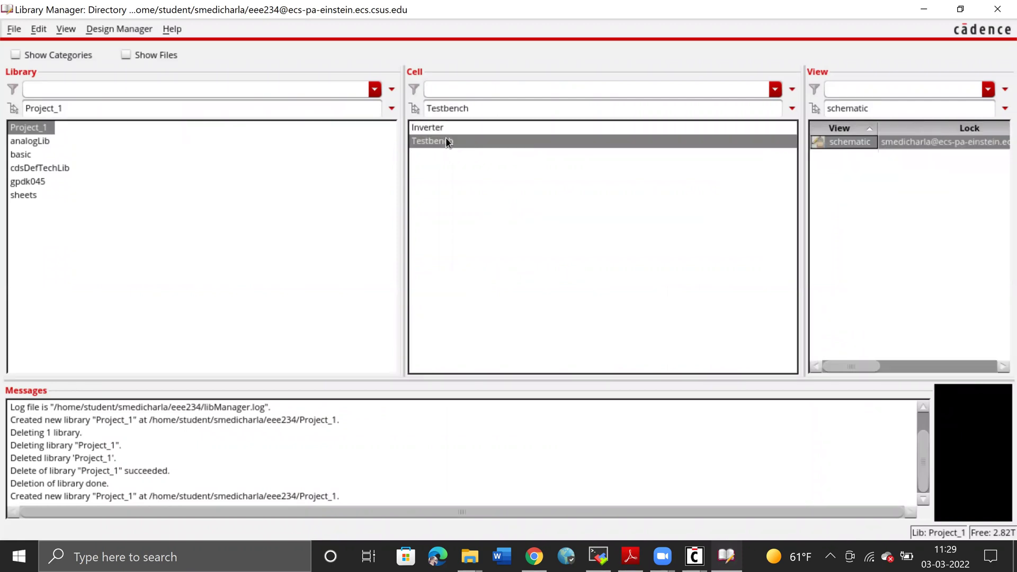
double_click(845, 146)
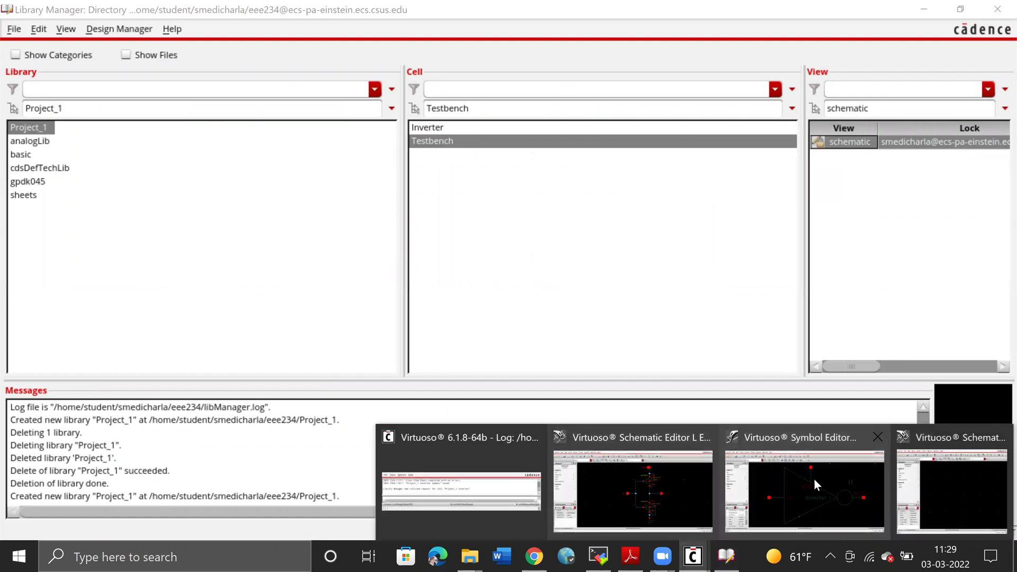
click(955, 466)
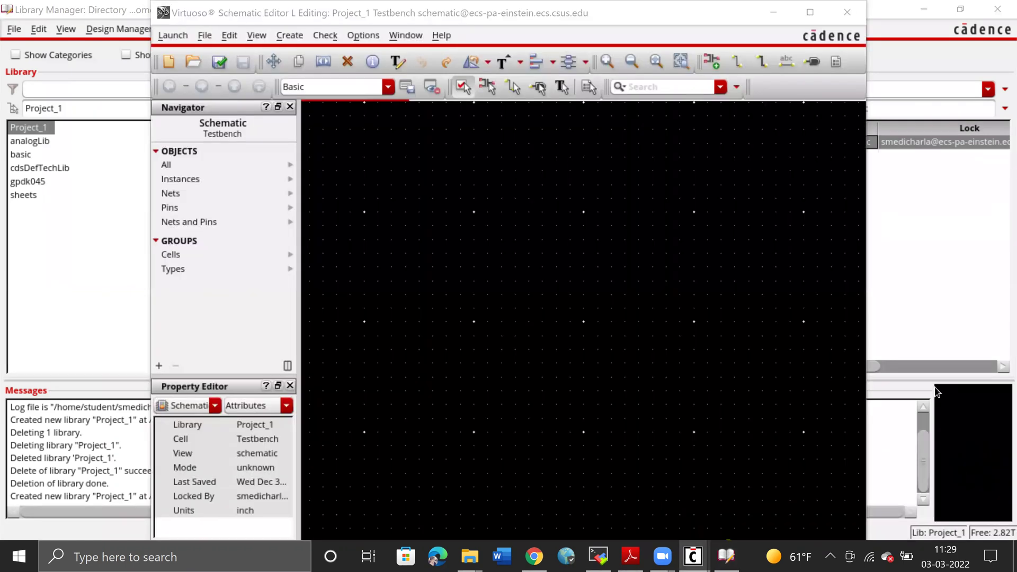
click(810, 11)
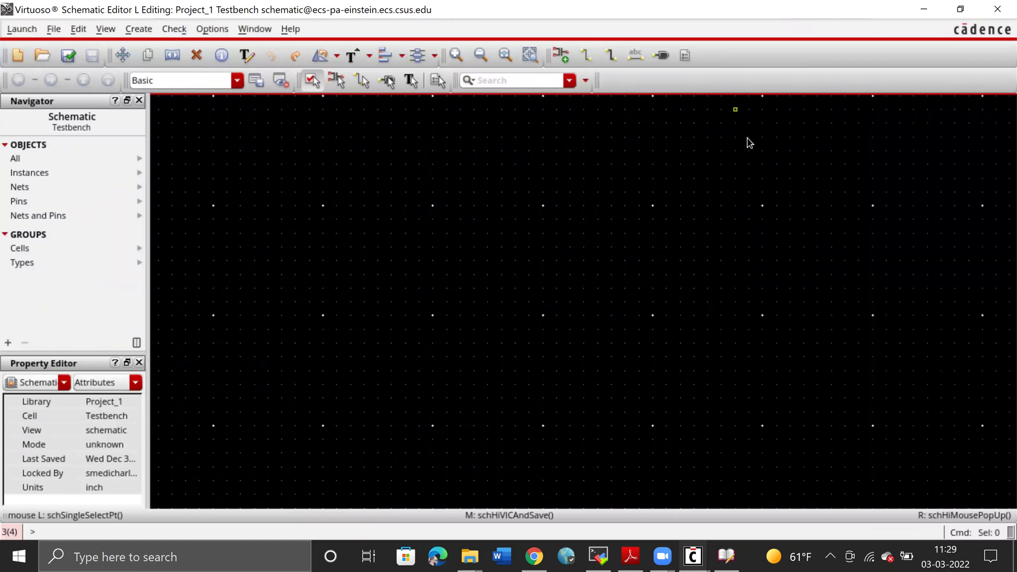
Place the Project_1 Inverter symbol (I1) on the schematic and shift it left toward the canvas centre
key(i)
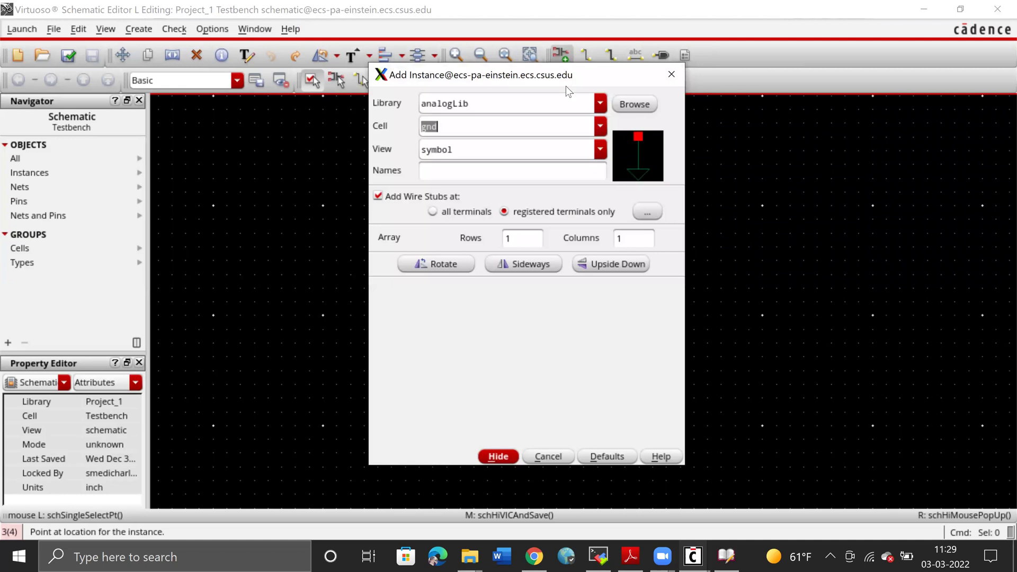
click(601, 105)
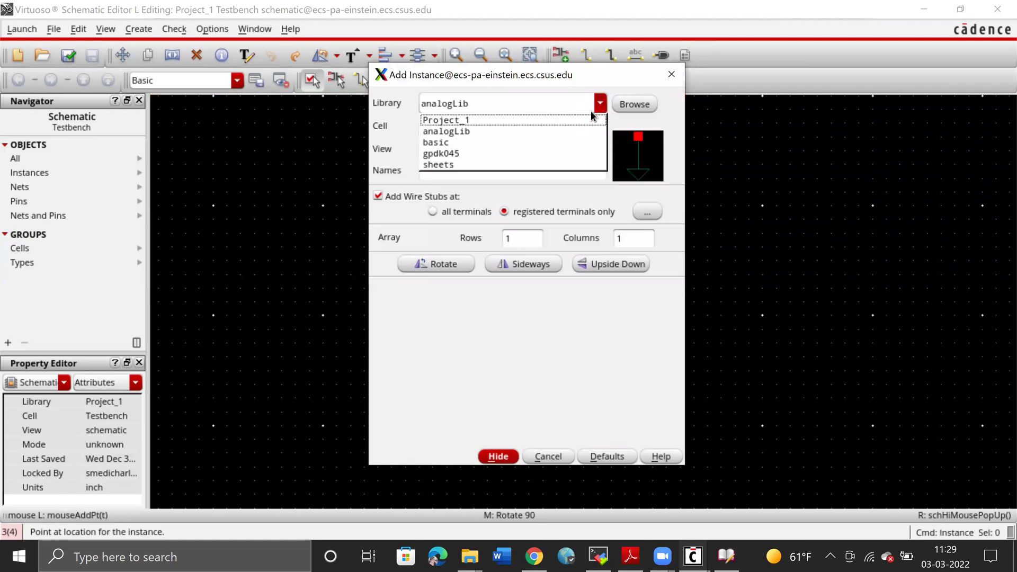
click(582, 117)
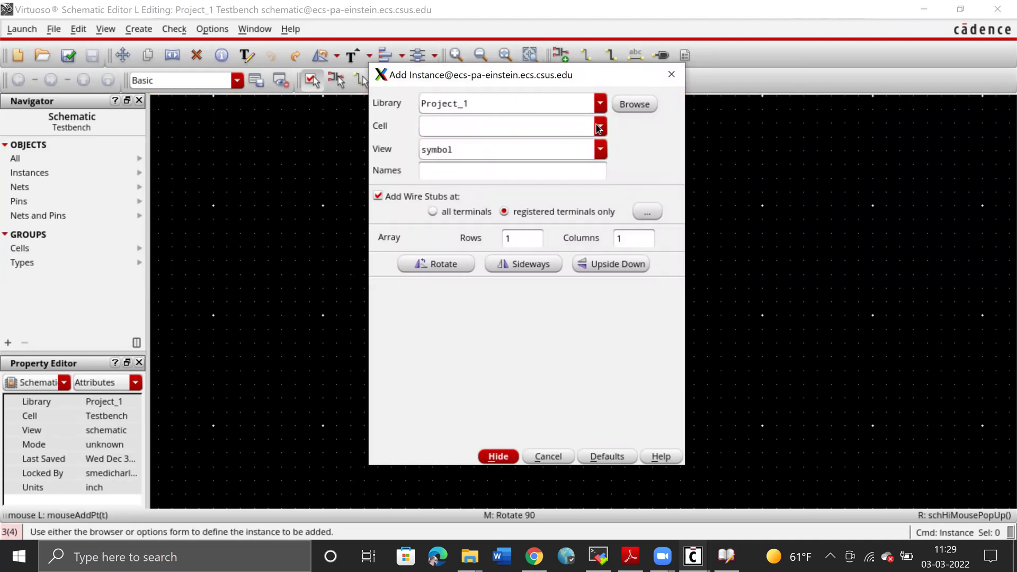
click(599, 127)
click(583, 142)
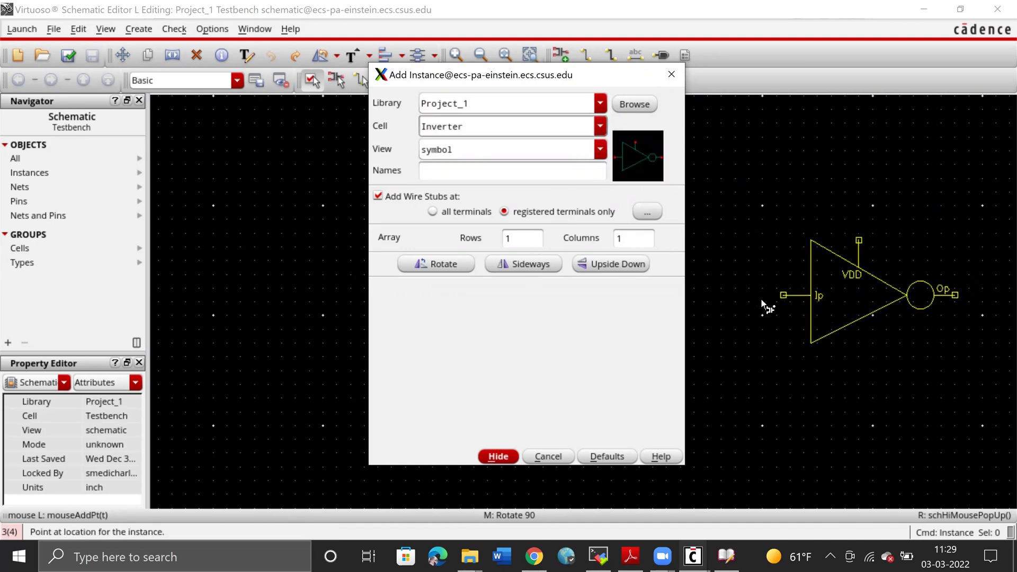
click(719, 287)
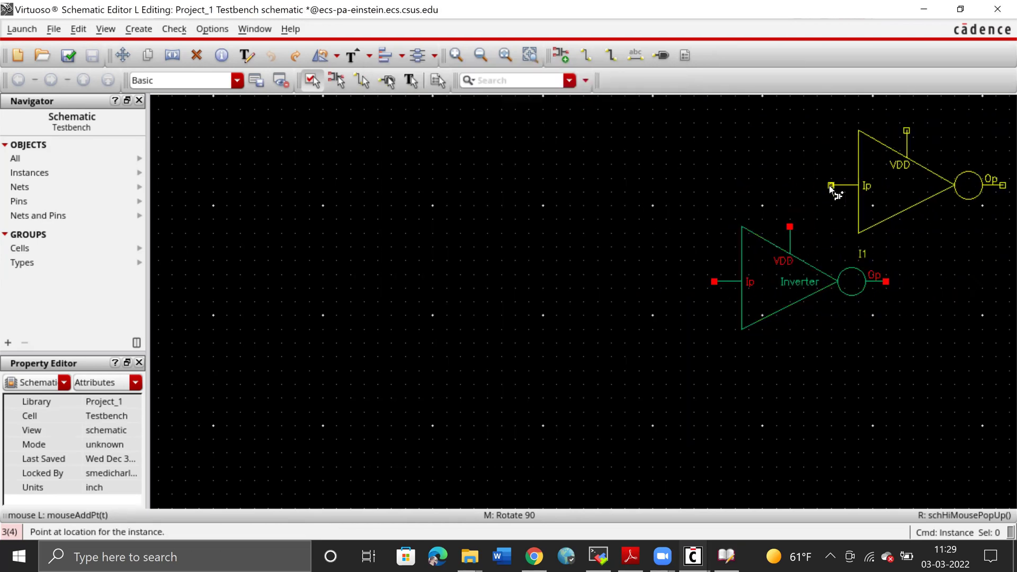
key(Escape)
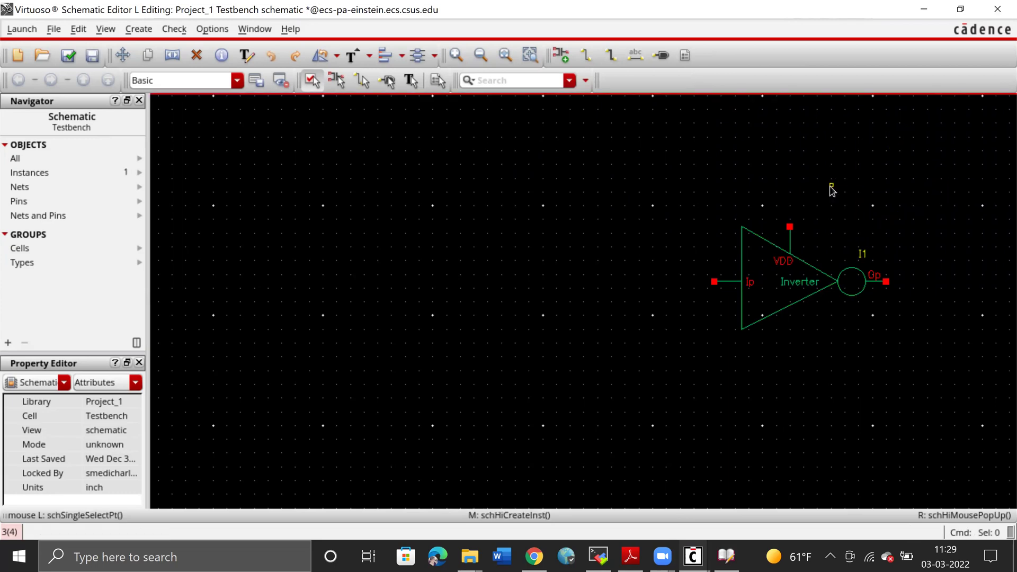
click(714, 277)
drag(714, 277, 597, 277)
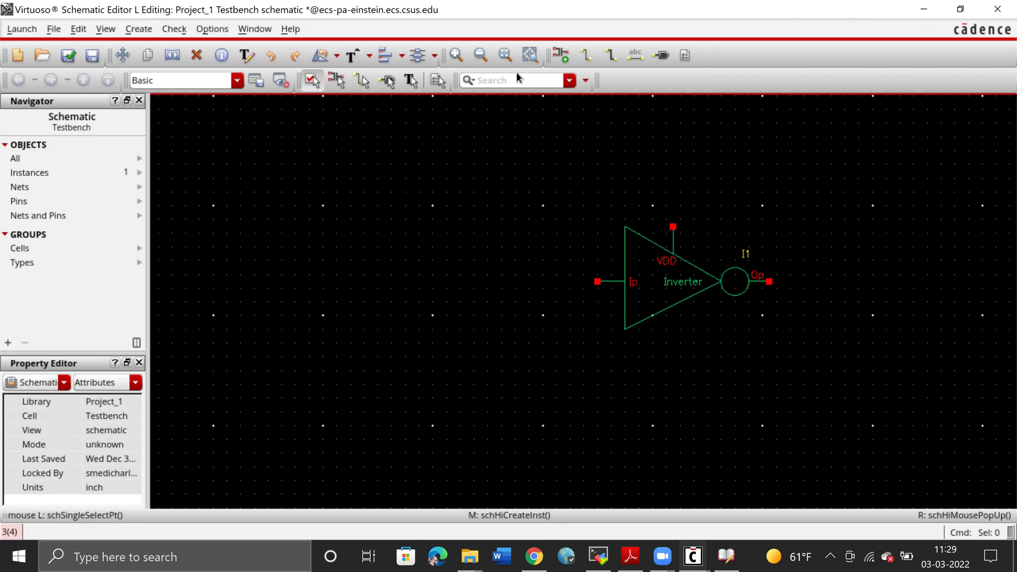
Place an analogLib gnd symbol below and left of the inverter
click(564, 56)
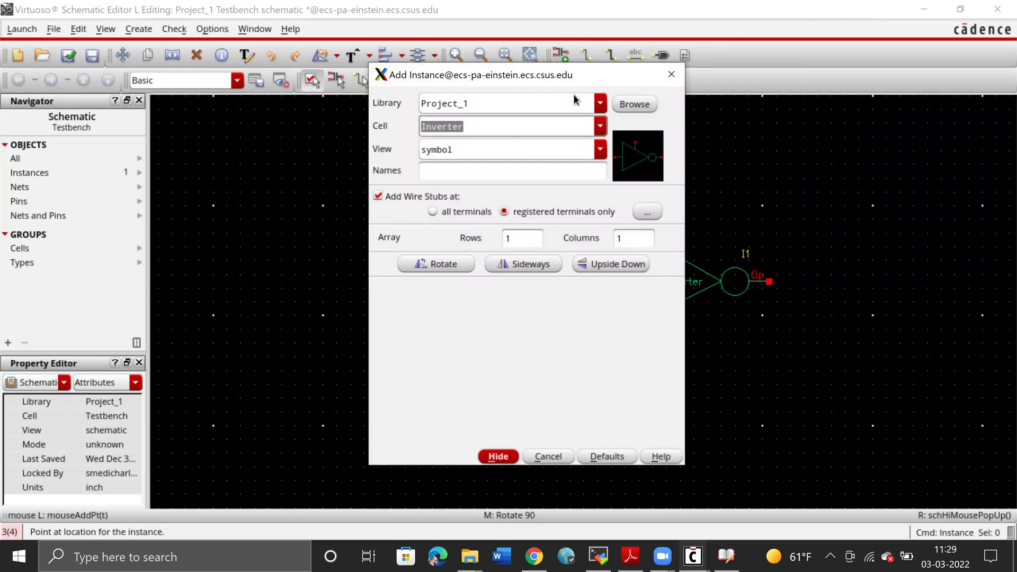
click(601, 105)
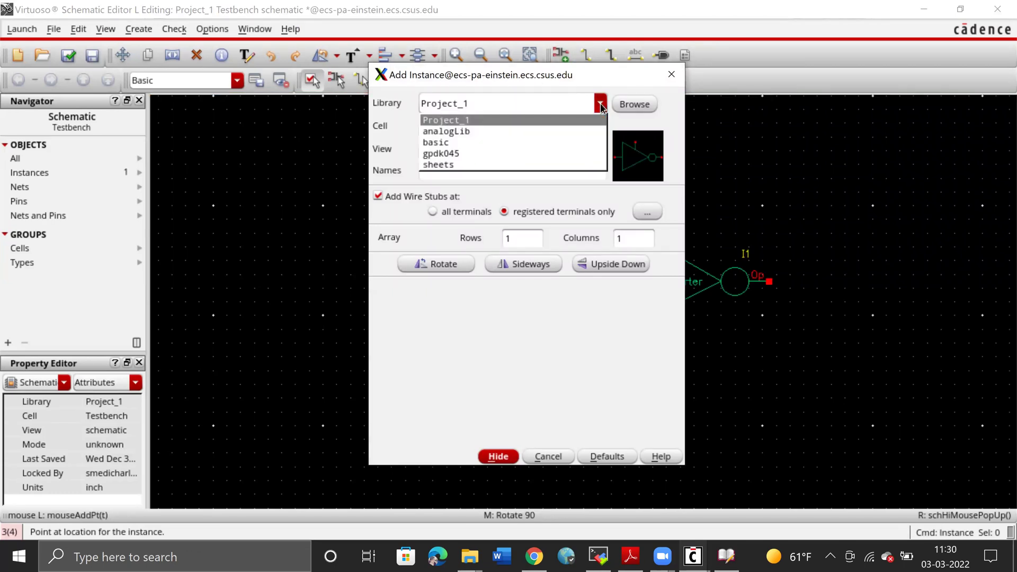
click(550, 131)
click(583, 125)
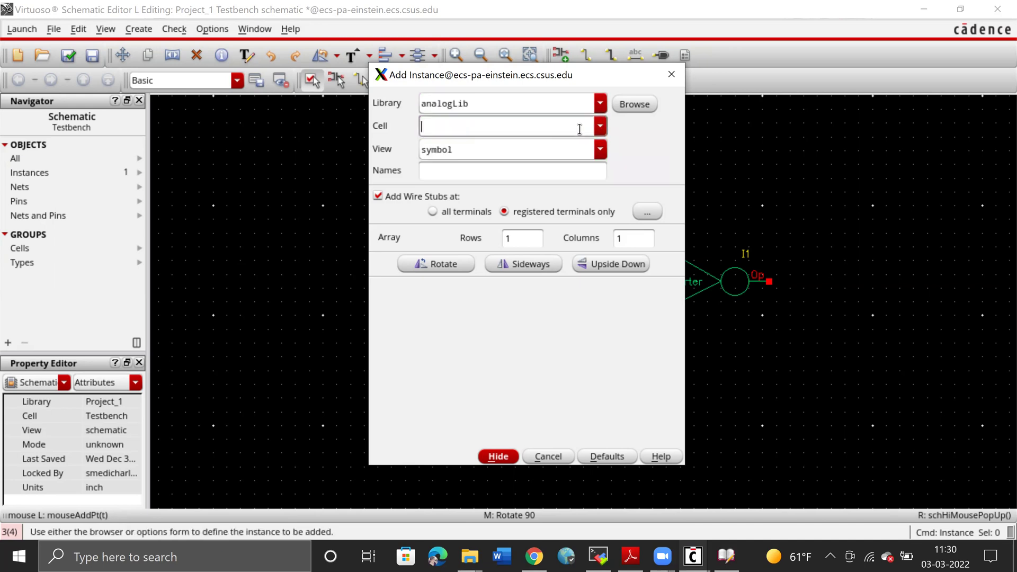
text(gnd)
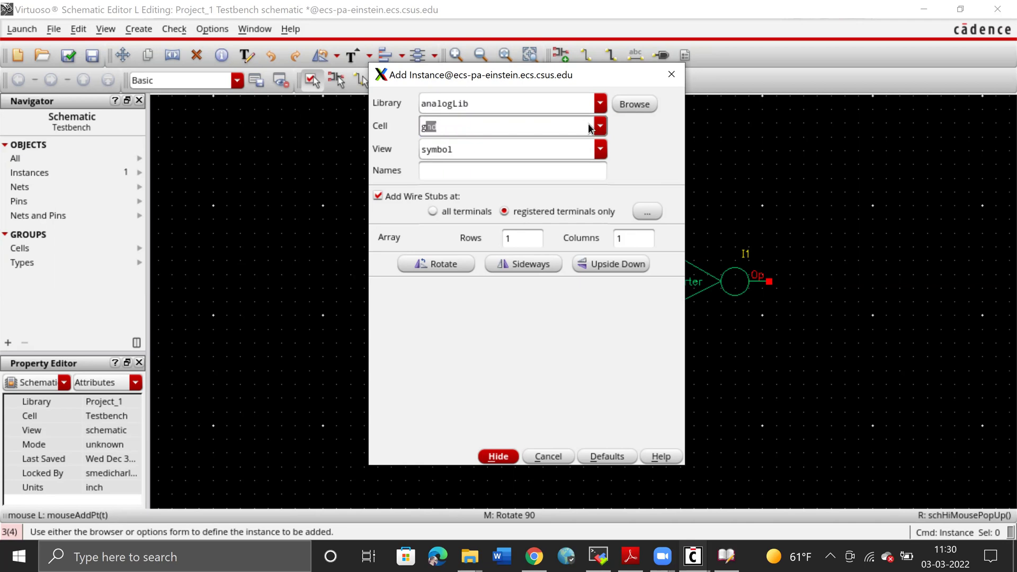
click(560, 332)
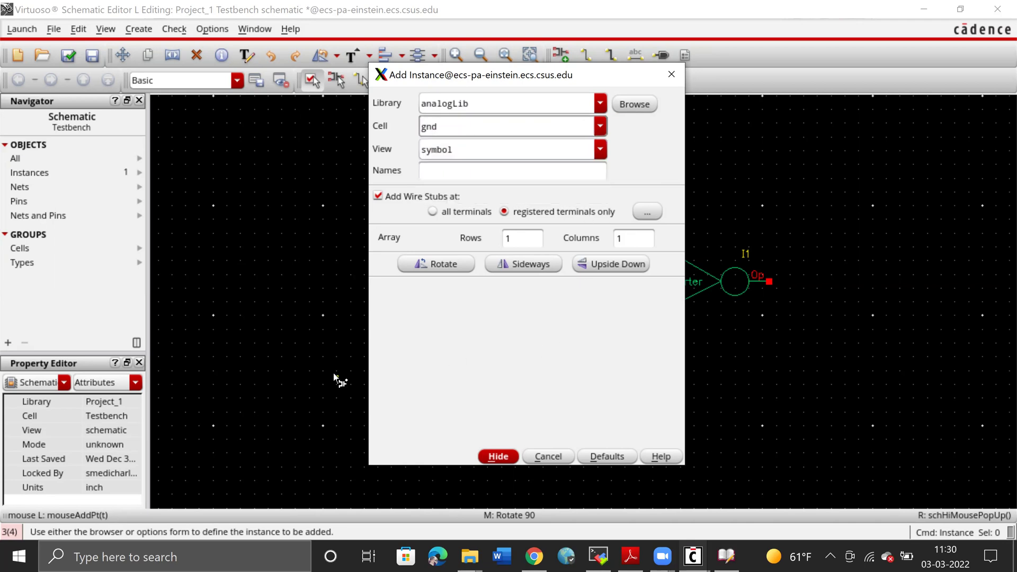
click(501, 457)
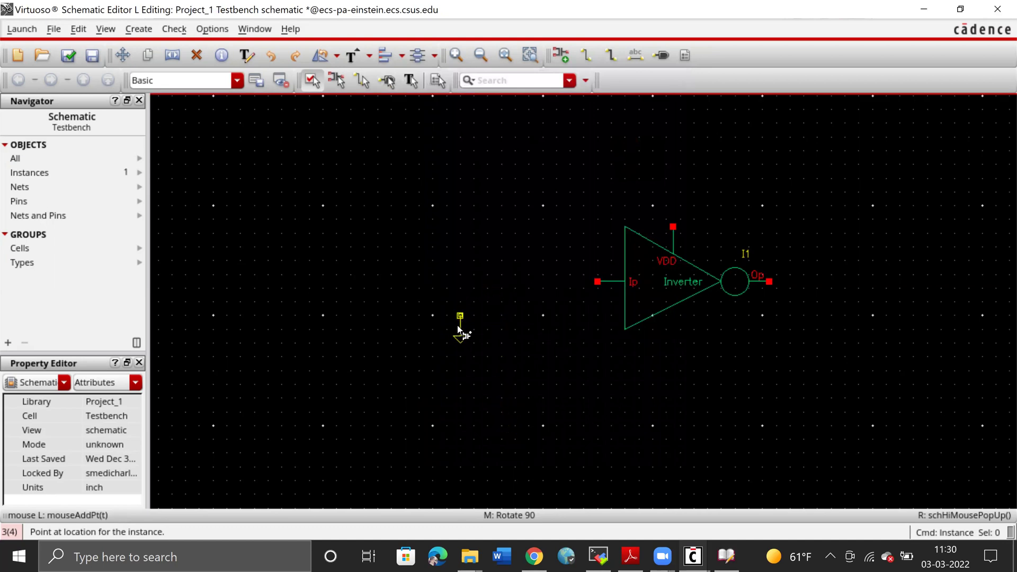
click(453, 337)
key(Escape)
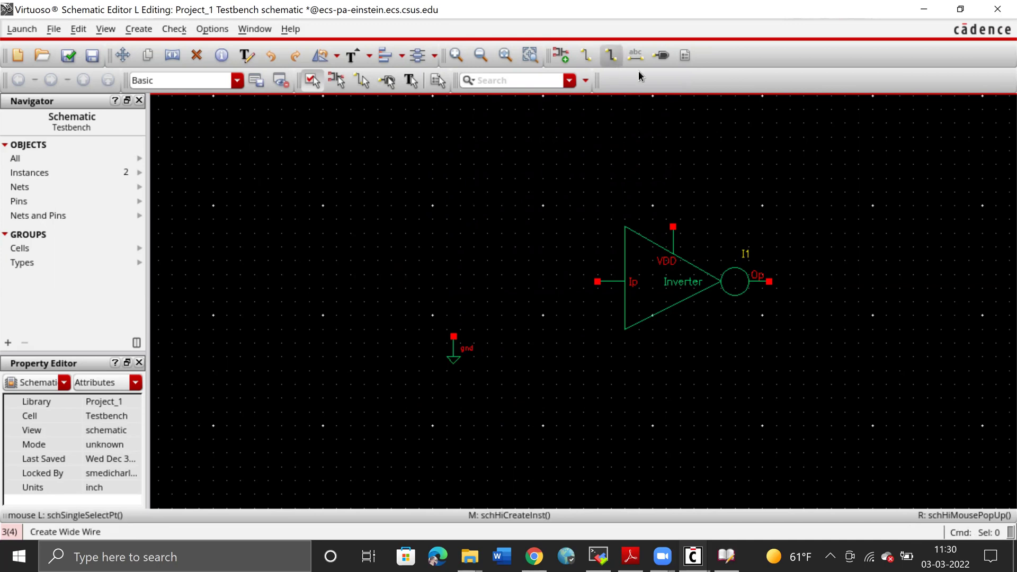
Place an analogLib vdc source with 1 V DC voltage left of the inverter, above the ground
key(i)
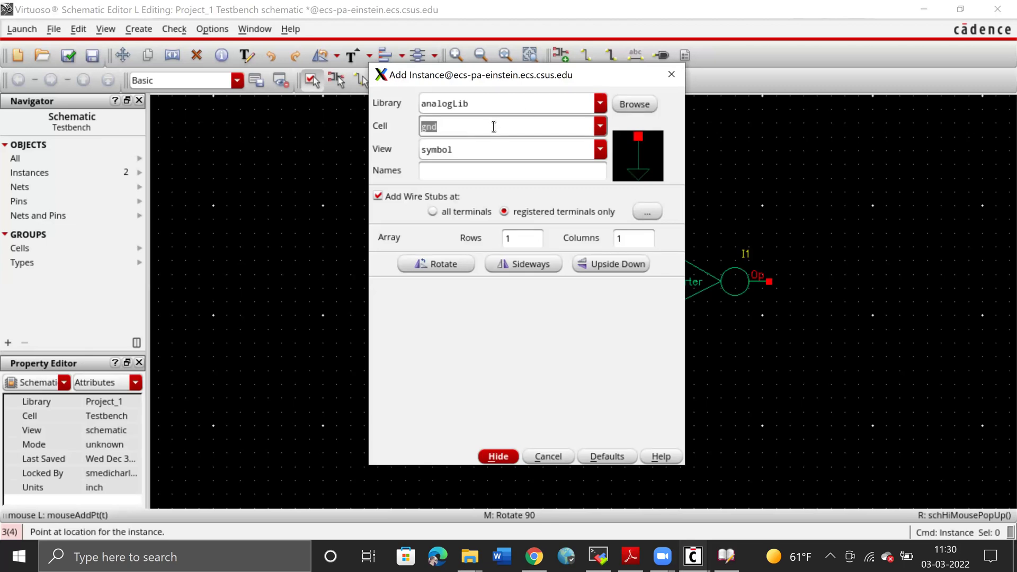
text(vdc)
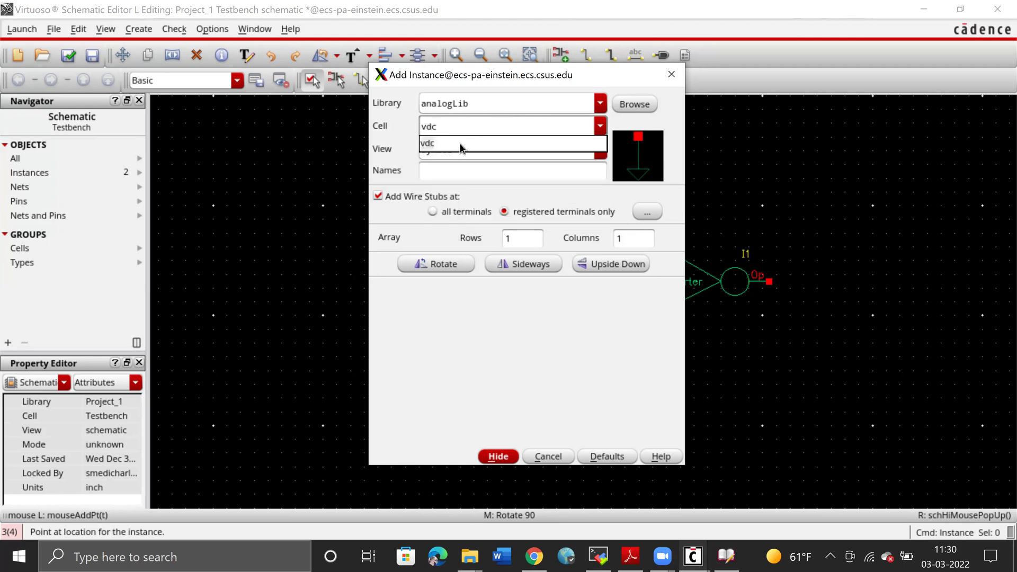
click(460, 143)
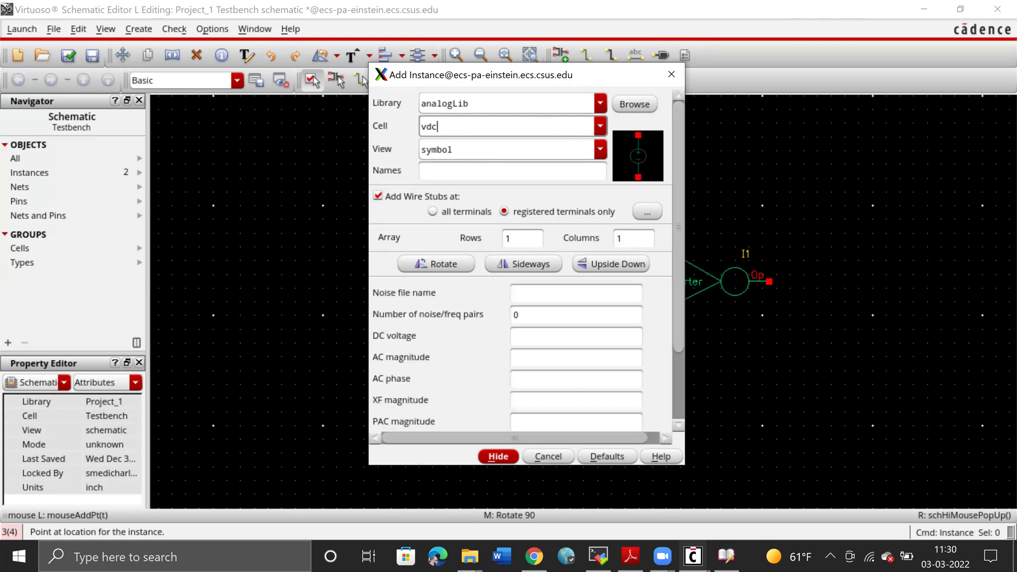
drag(682, 325, 675, 388)
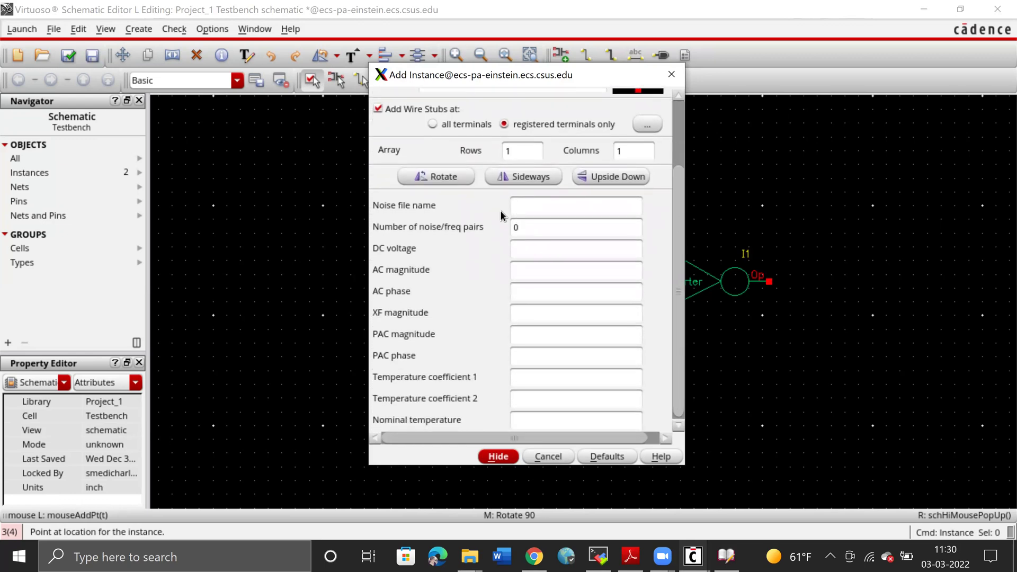
click(527, 249)
text(1 V)
click(498, 457)
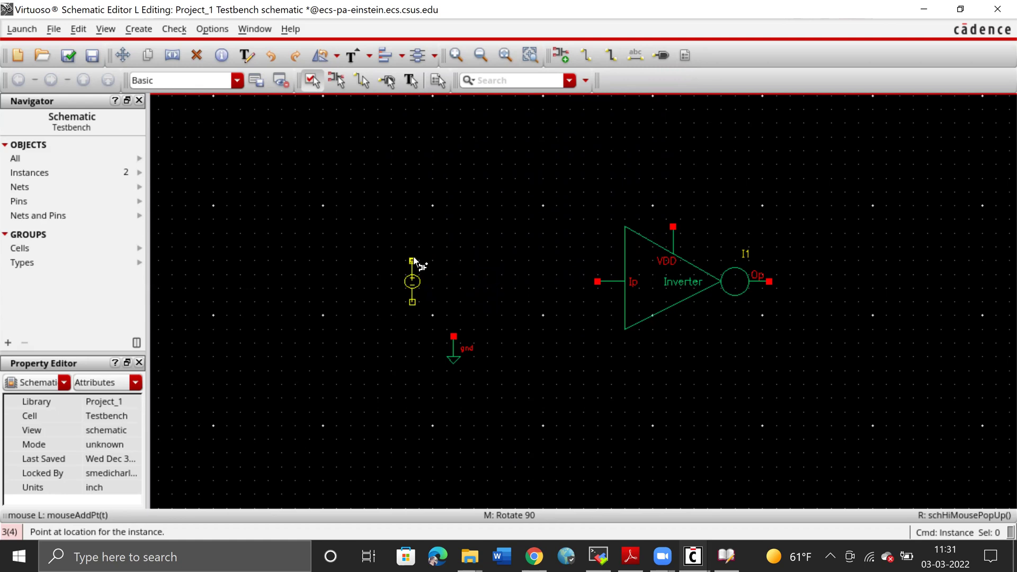
click(413, 260)
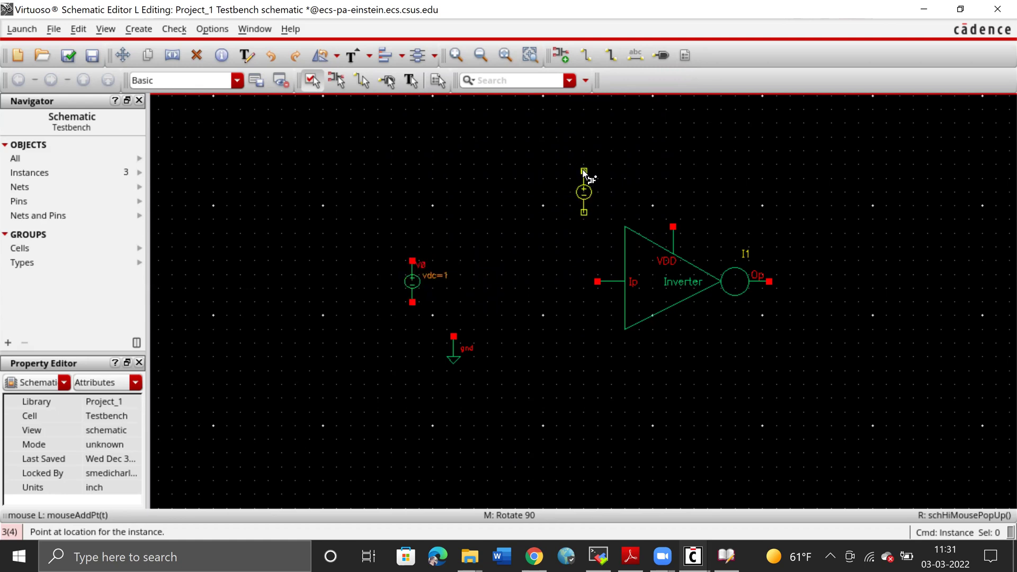
key(Escape)
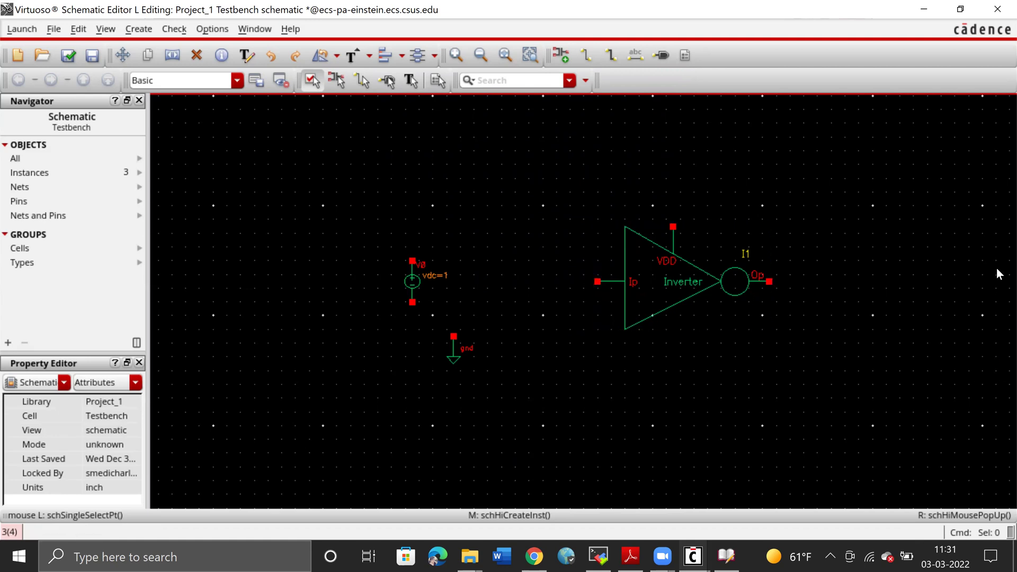
Start a new instance and change its cell from vdc to vpulse
click(562, 55)
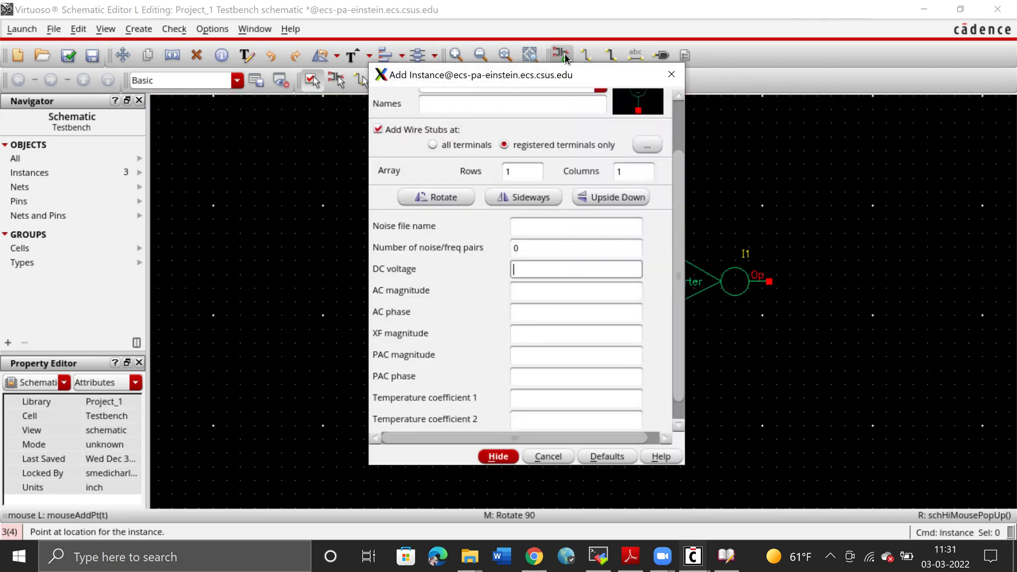
scroll(574, 149, up, 2)
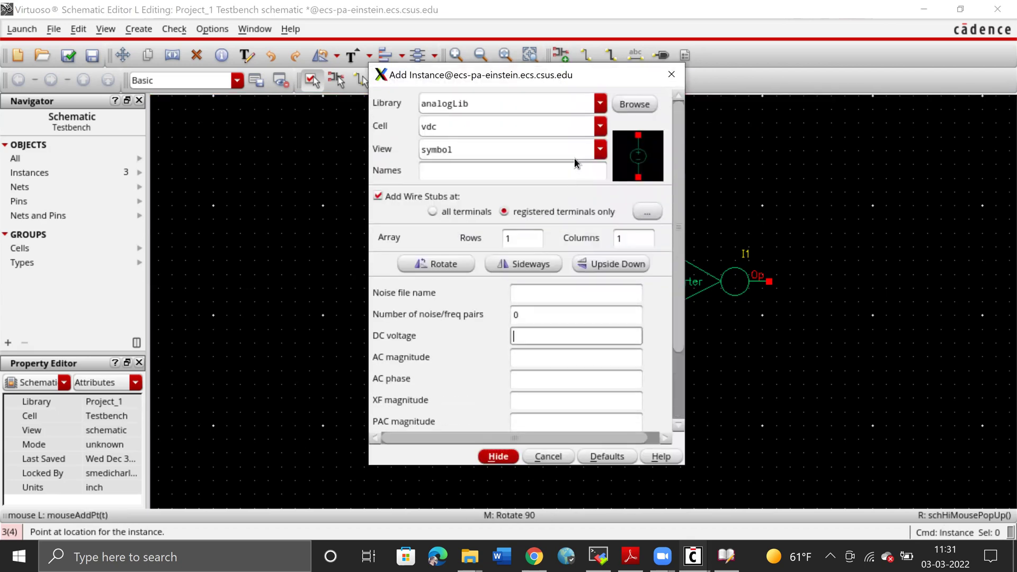
click(576, 128)
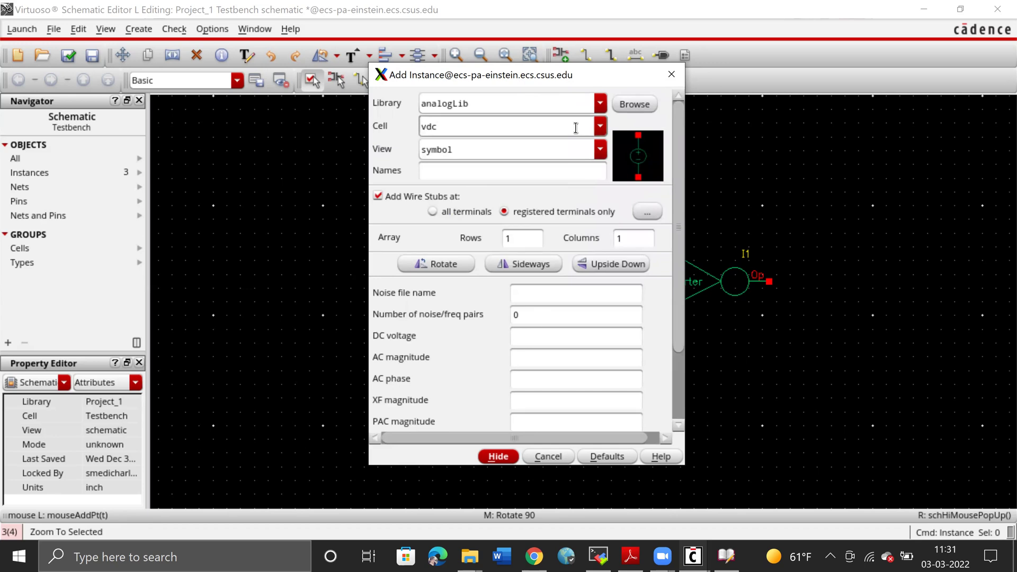
key(BackSpace)
key(BackSpace)
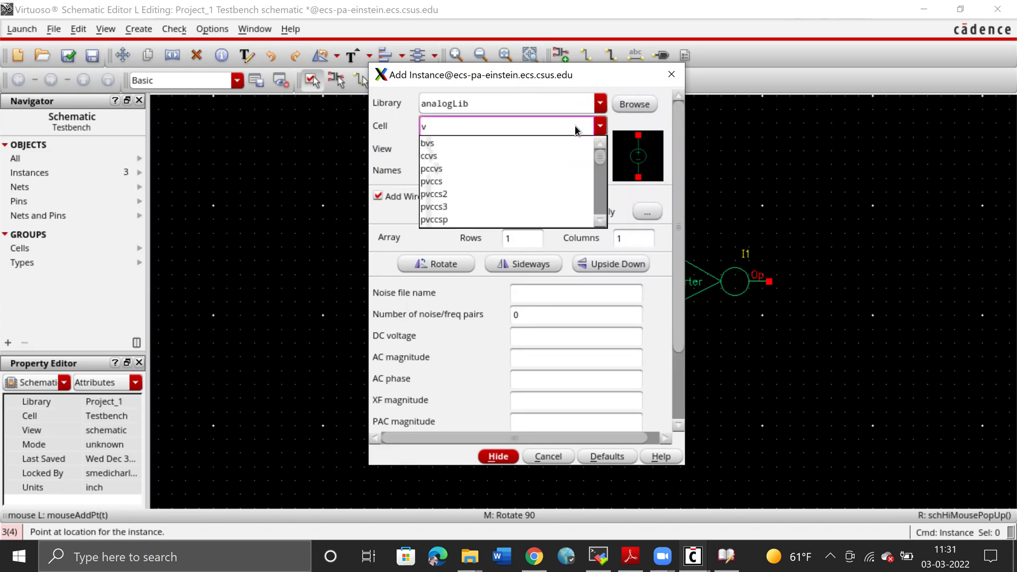
text(pulse)
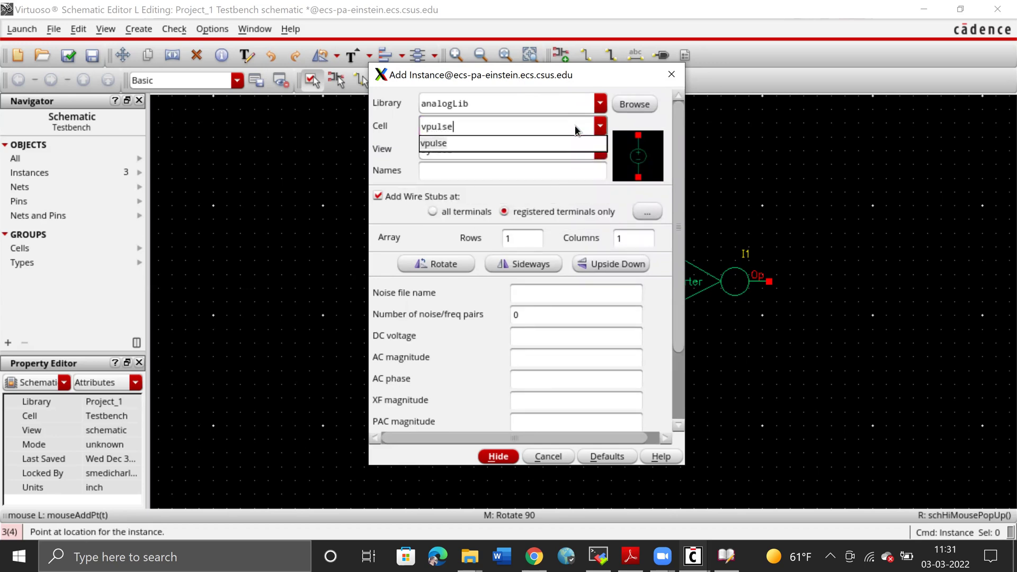
click(533, 142)
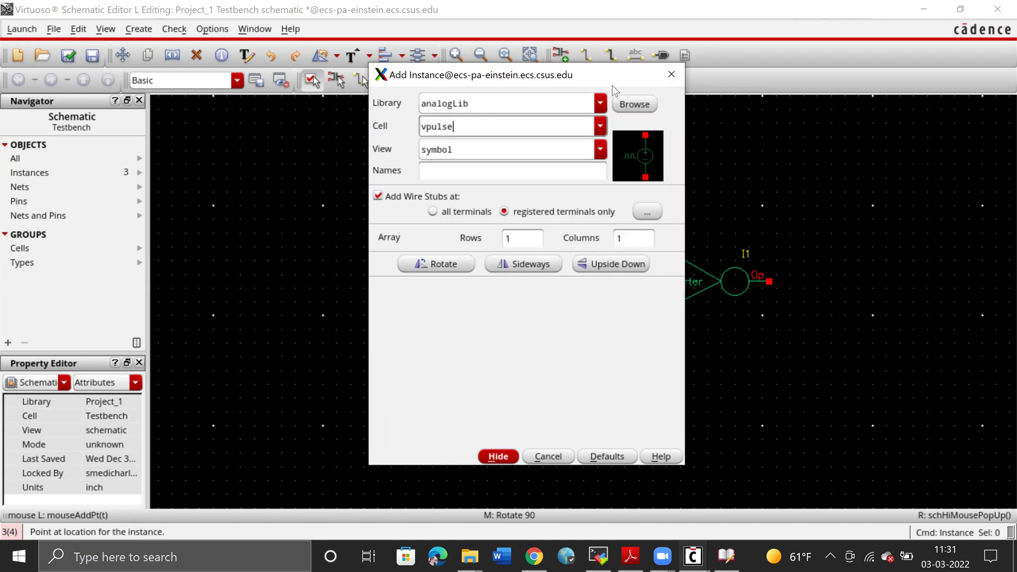
drag(586, 74, 597, 55)
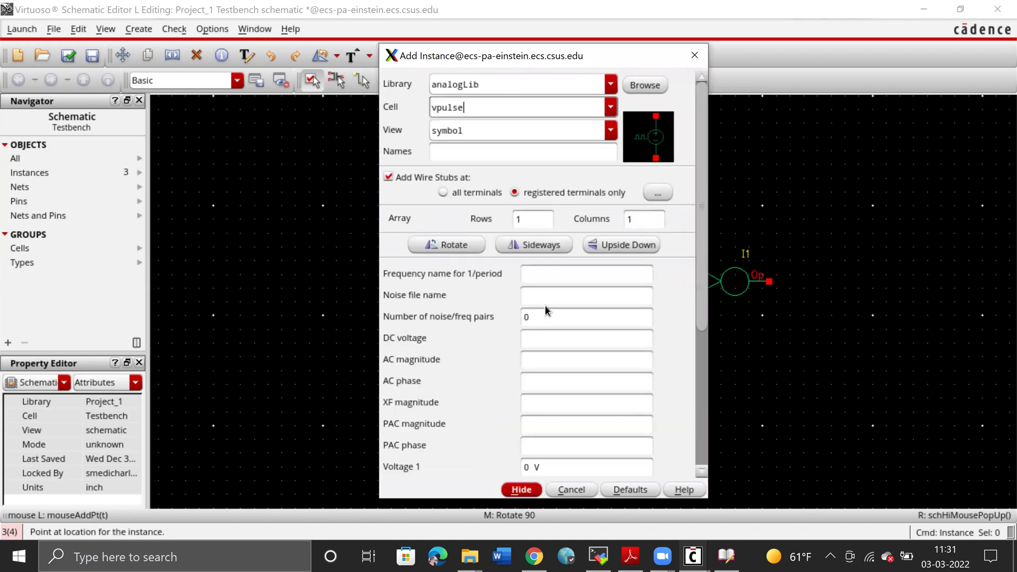
scroll(545, 306, down, 5)
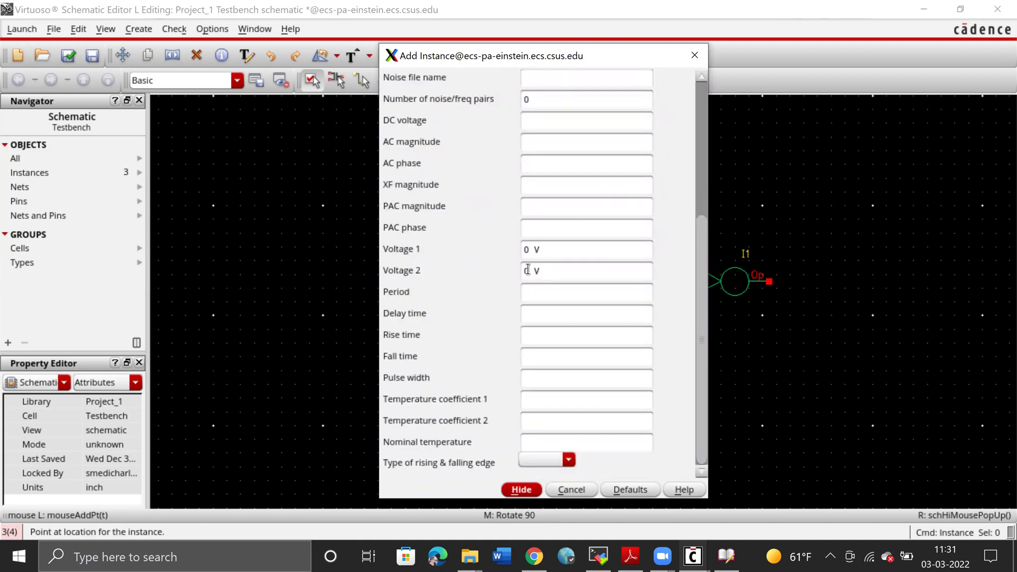
Set the pulse source's Voltage 2 to 1 V and period to 10n
click(528, 273)
key(BackSpace)
text(1)
click(551, 292)
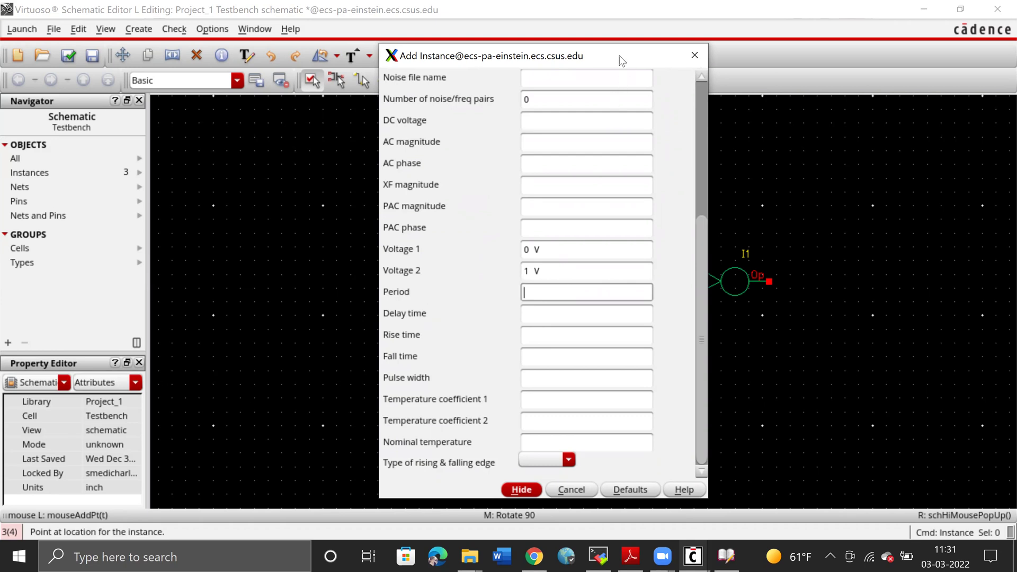
drag(619, 60, 905, 87)
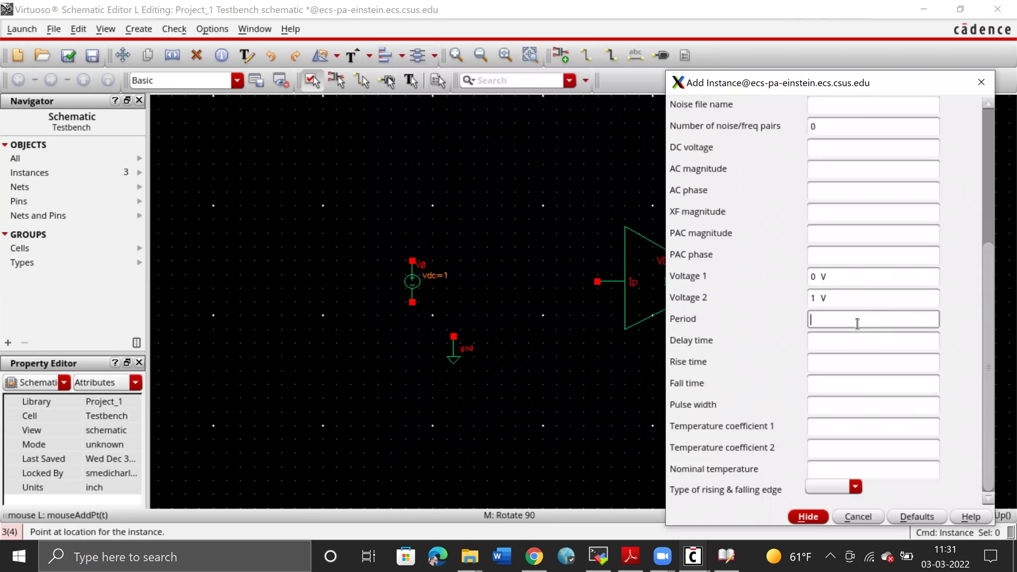
text(10n)
Set delay 0, rise and fall times 10p, and pulse width 5n
click(884, 339)
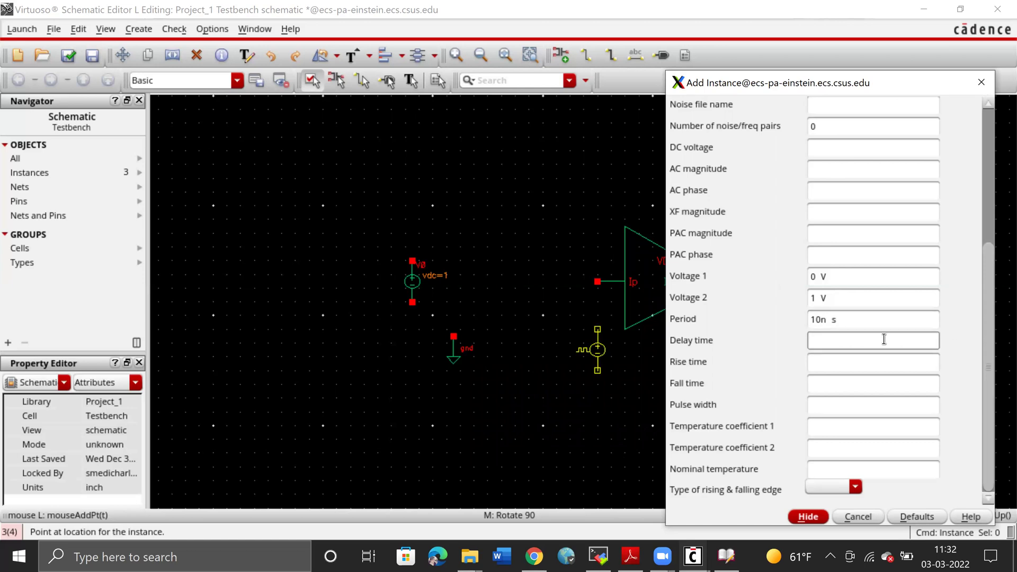
text(0 s)
click(866, 362)
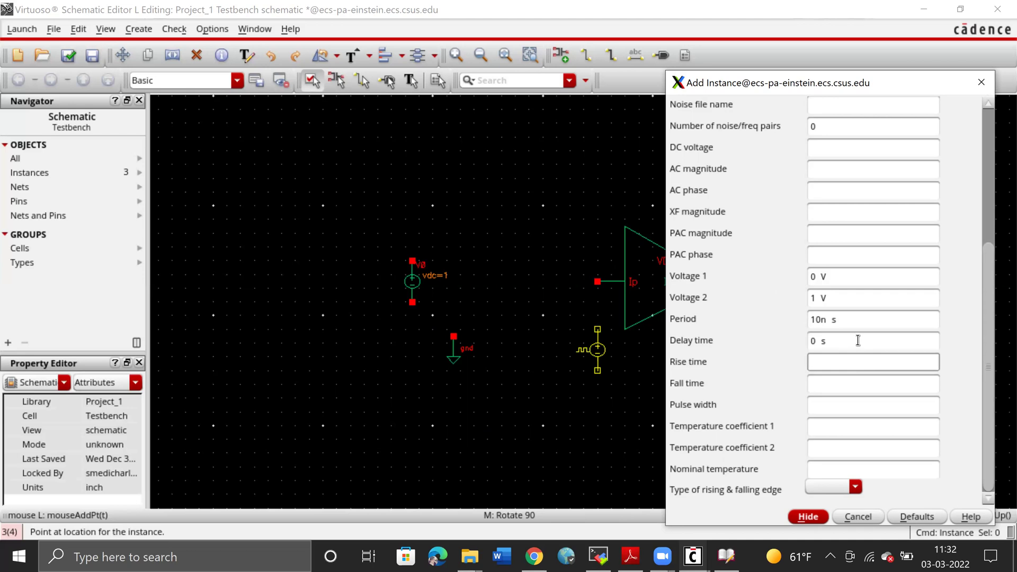
text(10p)
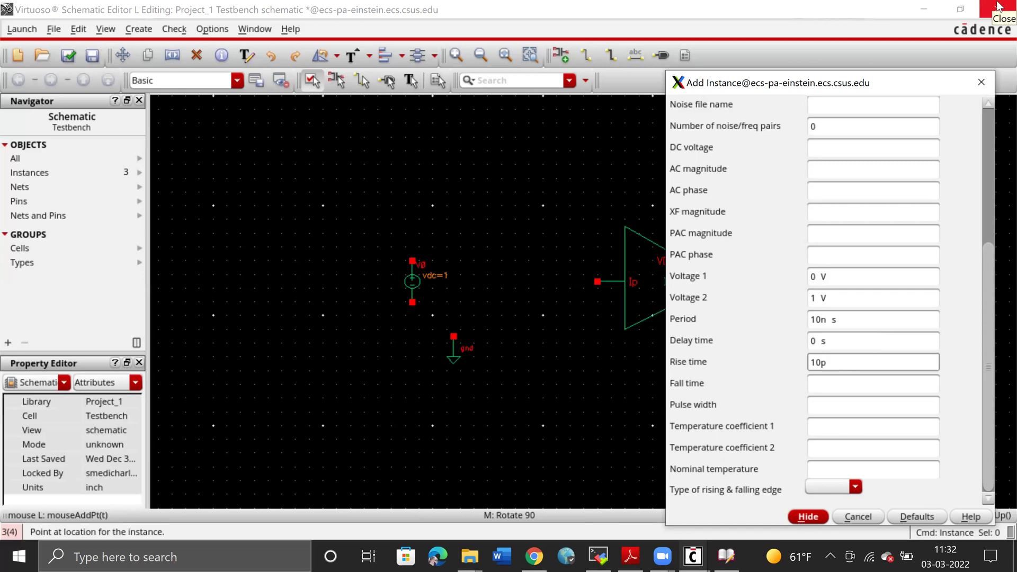
click(837, 382)
text(10)
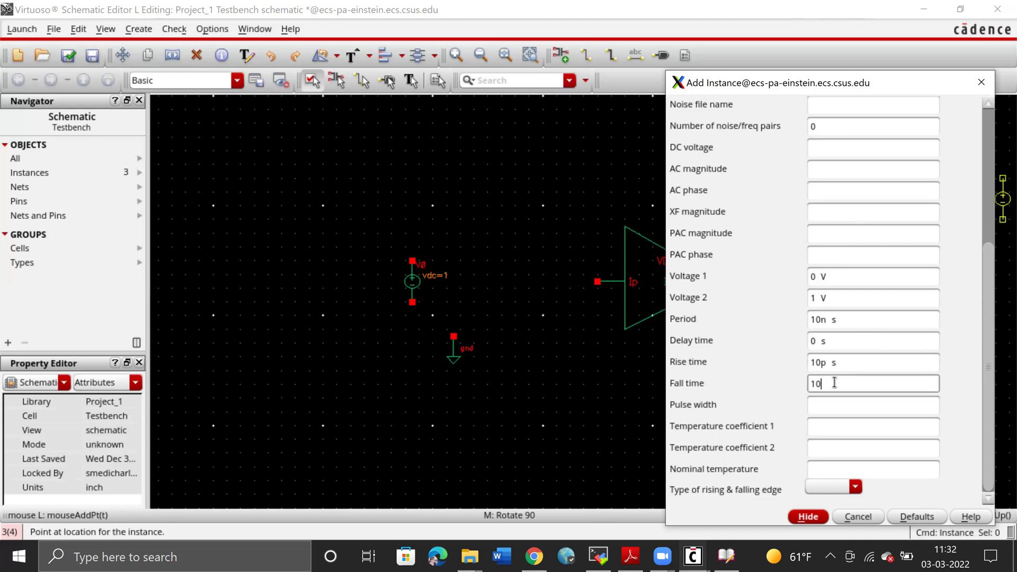
text(p)
click(897, 405)
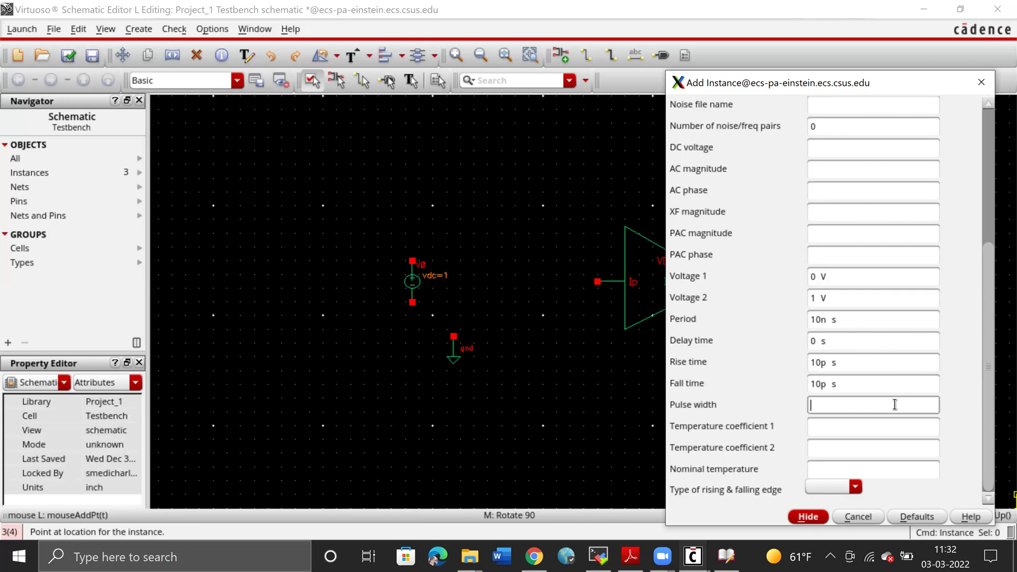
text(5n s)
click(809, 517)
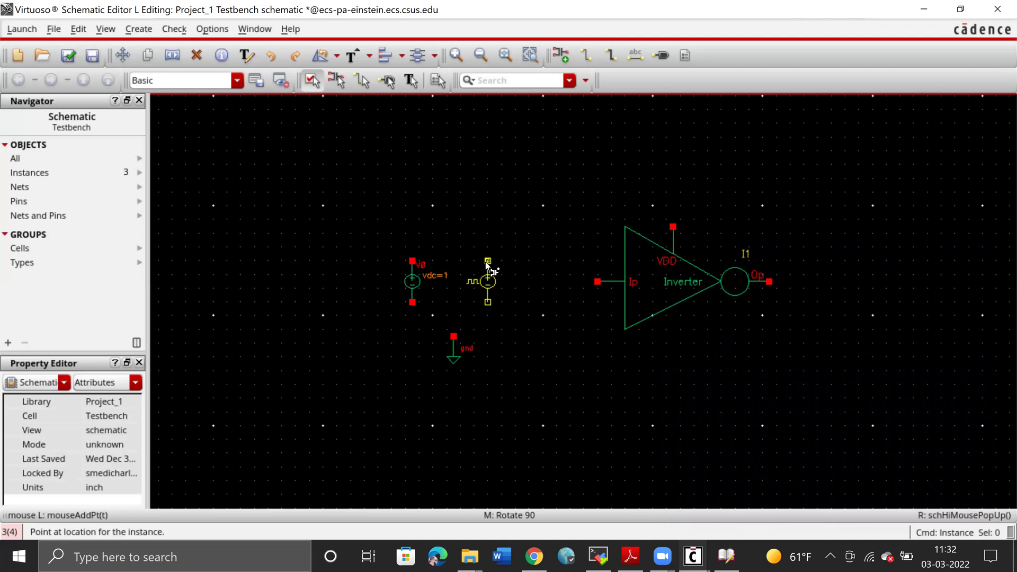
Drop the vpulse source V1 next to V0 and end instance placement
click(486, 260)
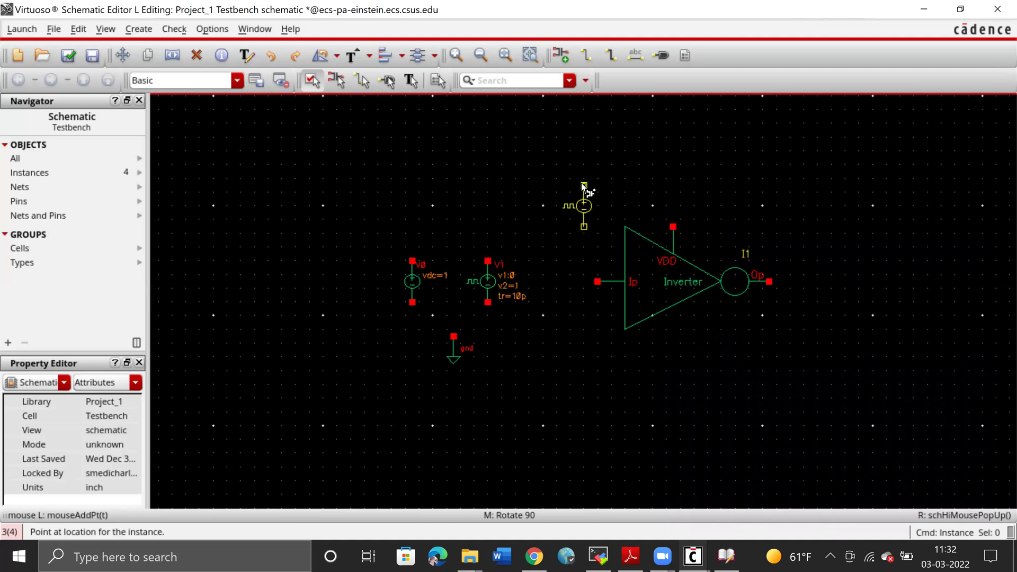
key(Escape)
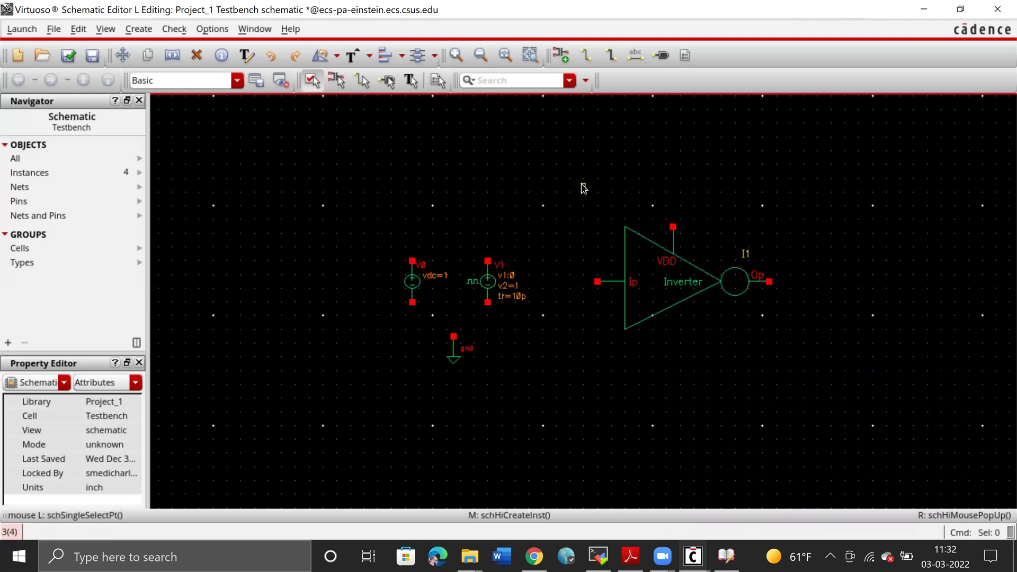
key(z)
key(Escape)
Create an output pin named Out and place it right of the inverter's Op terminal
click(665, 56)
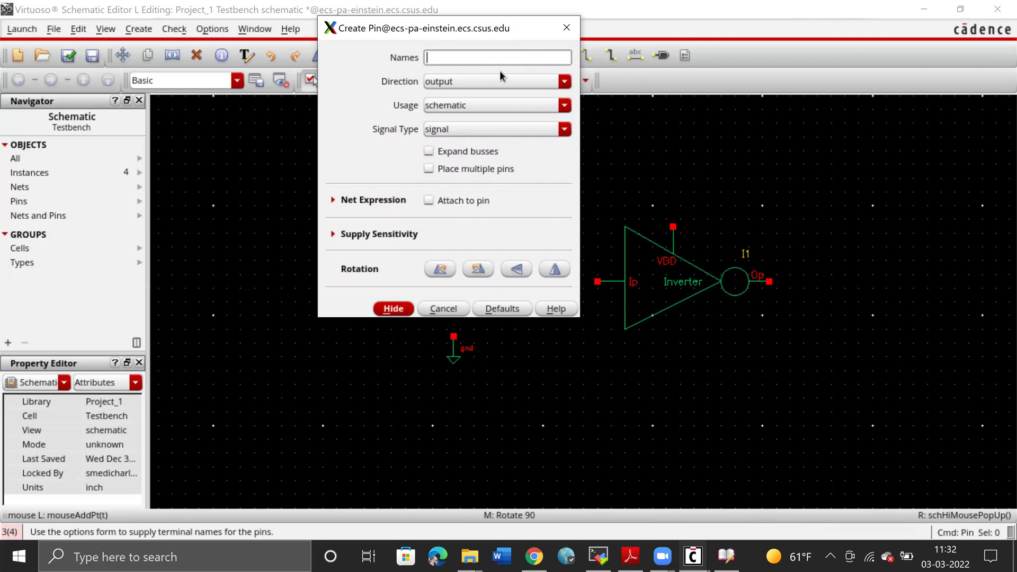
text(0ut)
click(382, 308)
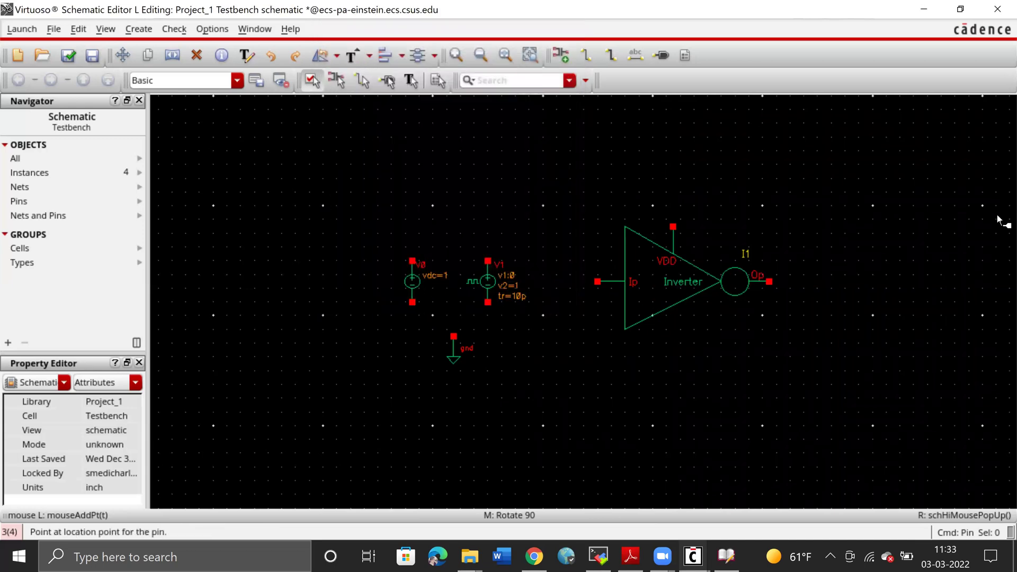
click(811, 283)
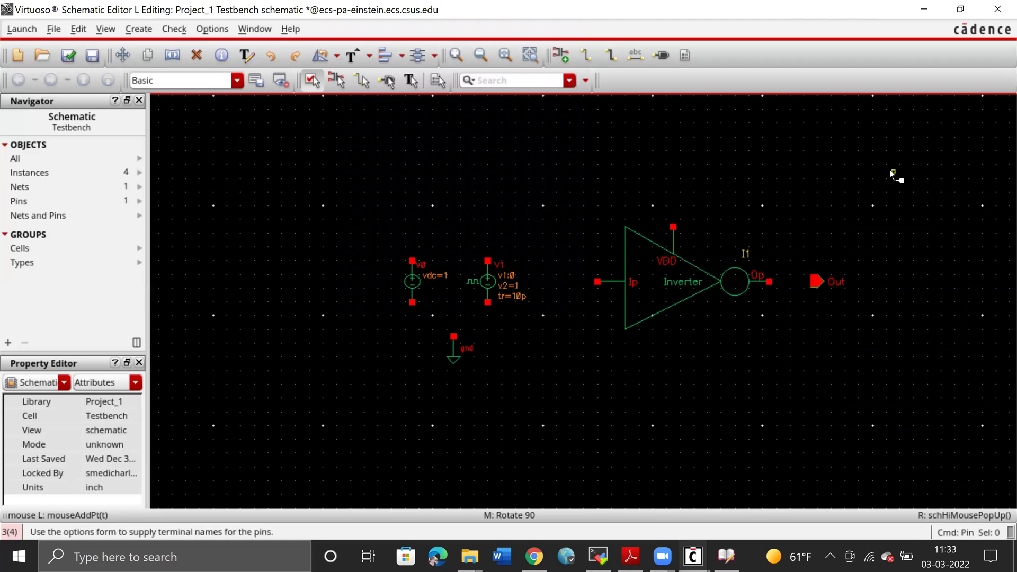
key(Escape)
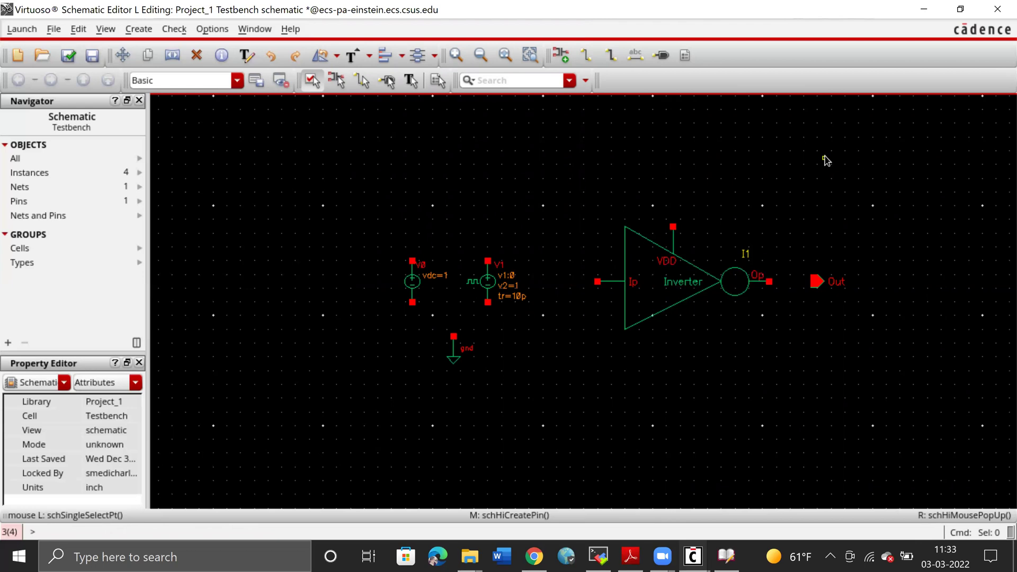
Wire V0's top terminal to the inverter's VDD and V1's top terminal to Ip
key(w)
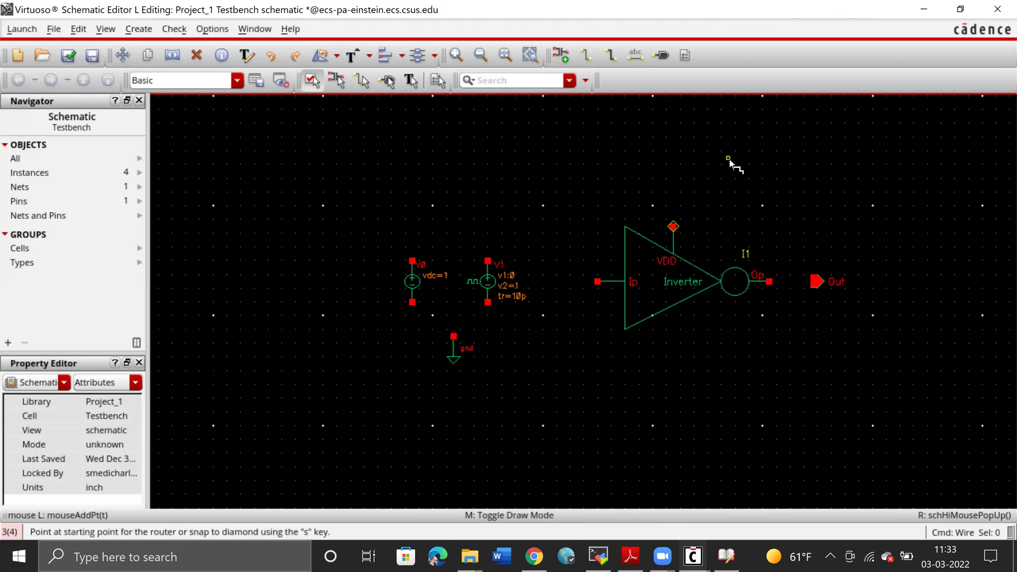
click(412, 261)
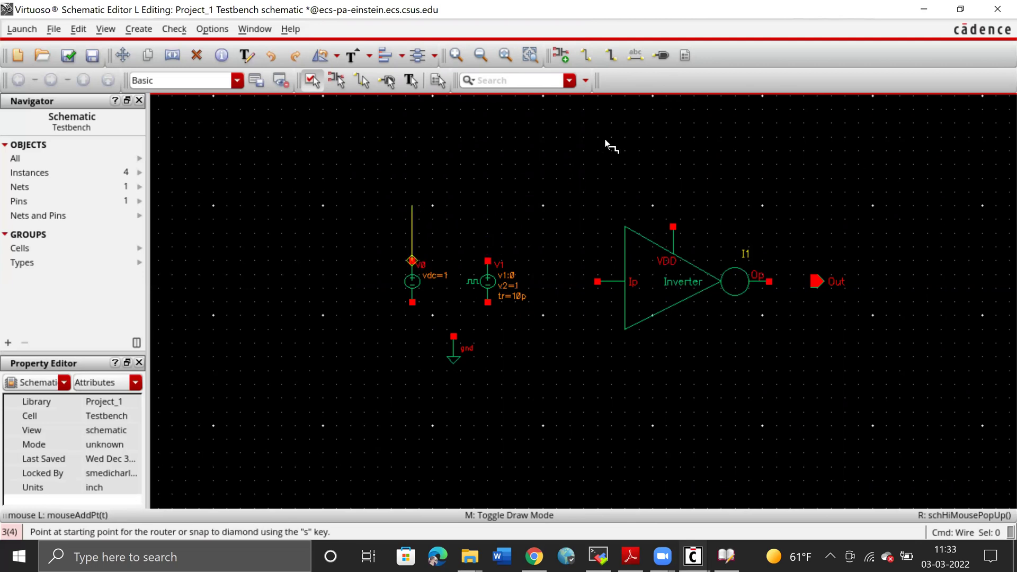
click(672, 186)
click(673, 227)
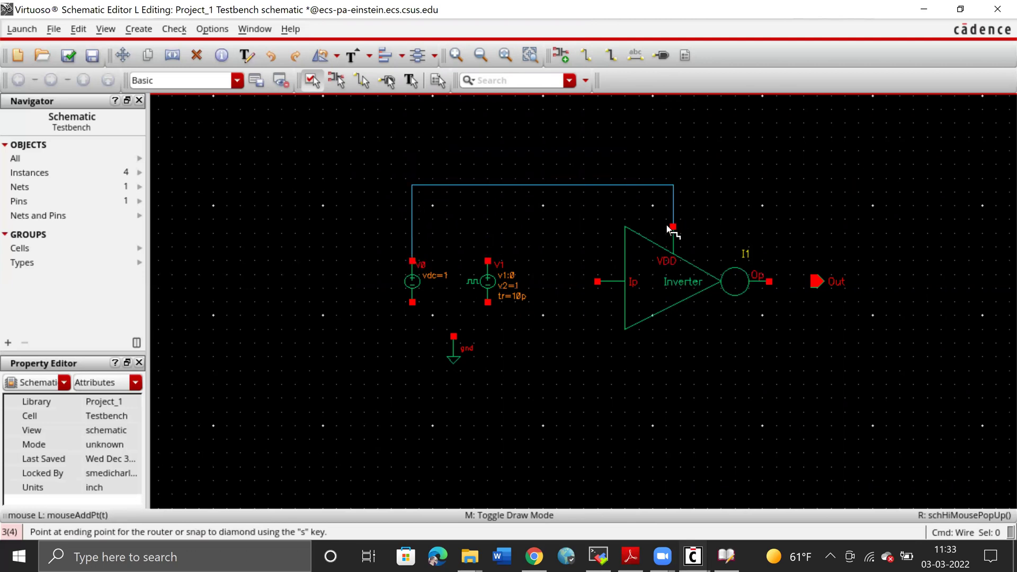
click(488, 260)
click(577, 240)
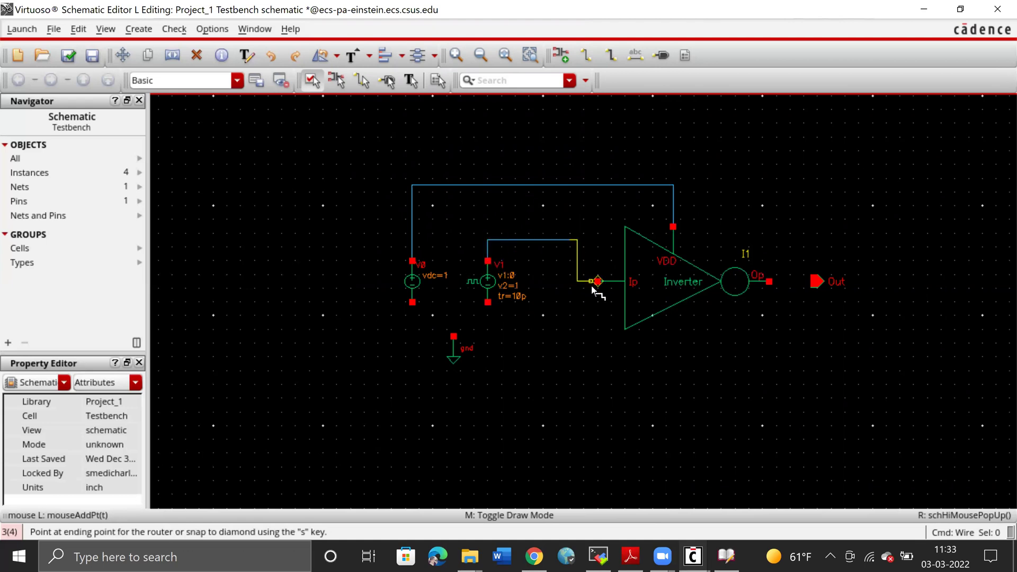
click(596, 279)
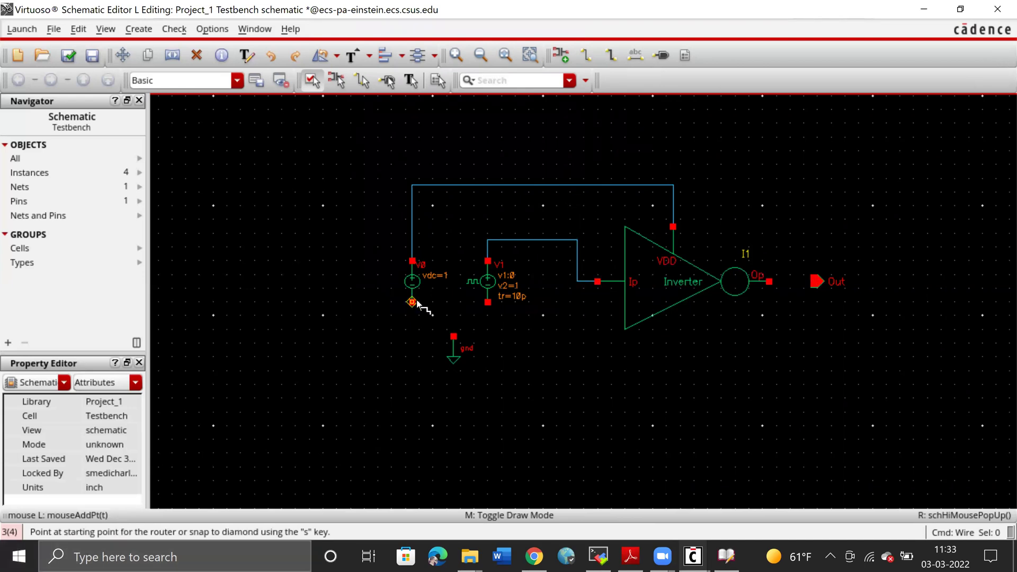
Join V0 and V1 bottom terminals to gnd, and wire Op to the Out pin
click(415, 310)
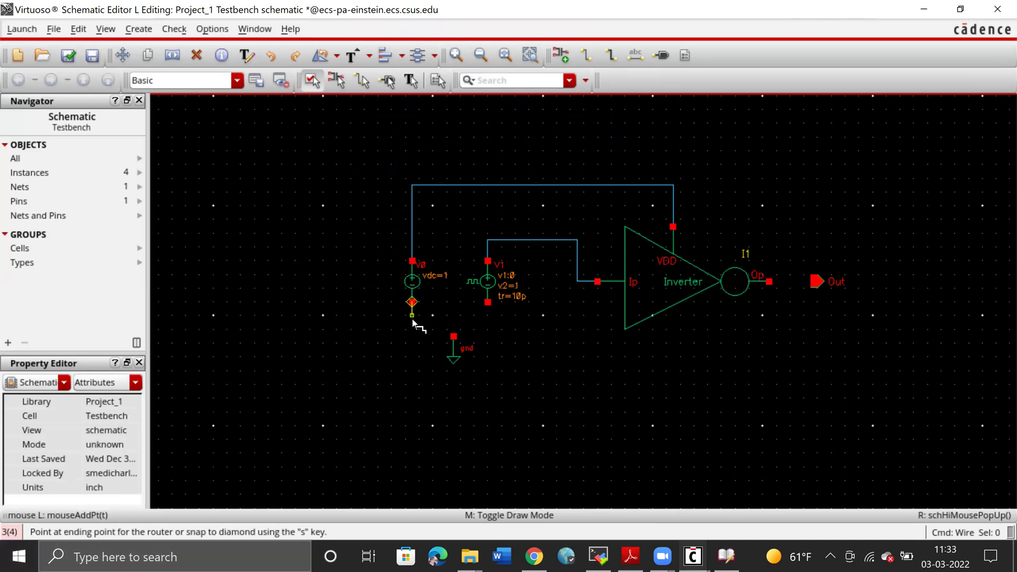
click(487, 303)
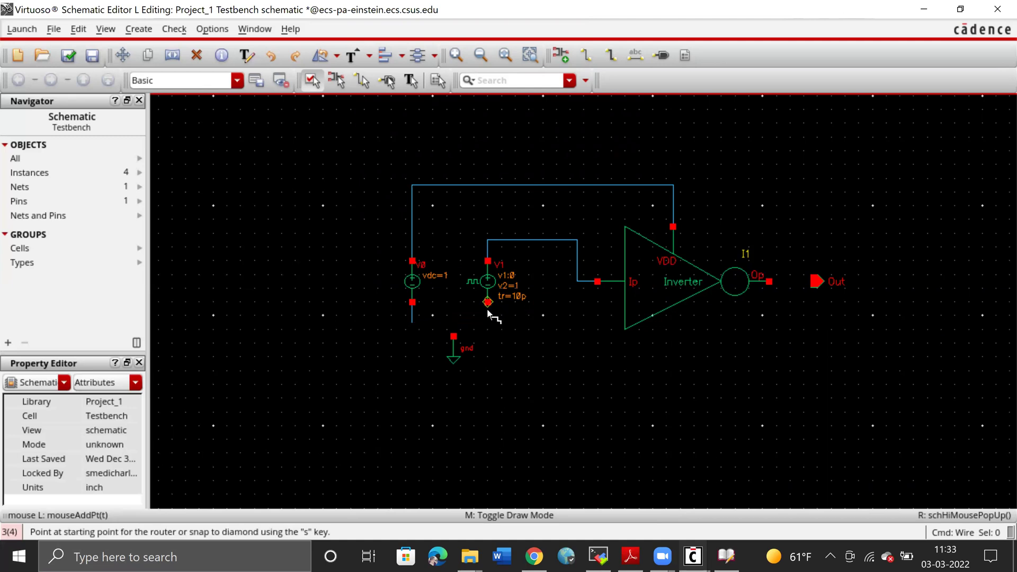
click(412, 323)
click(485, 322)
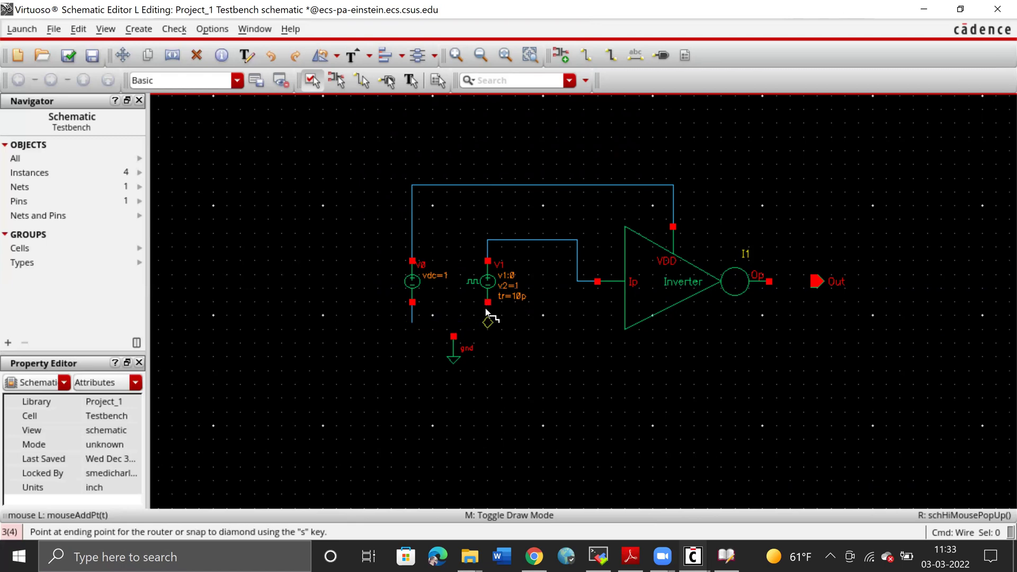
click(454, 336)
click(457, 325)
key(s)
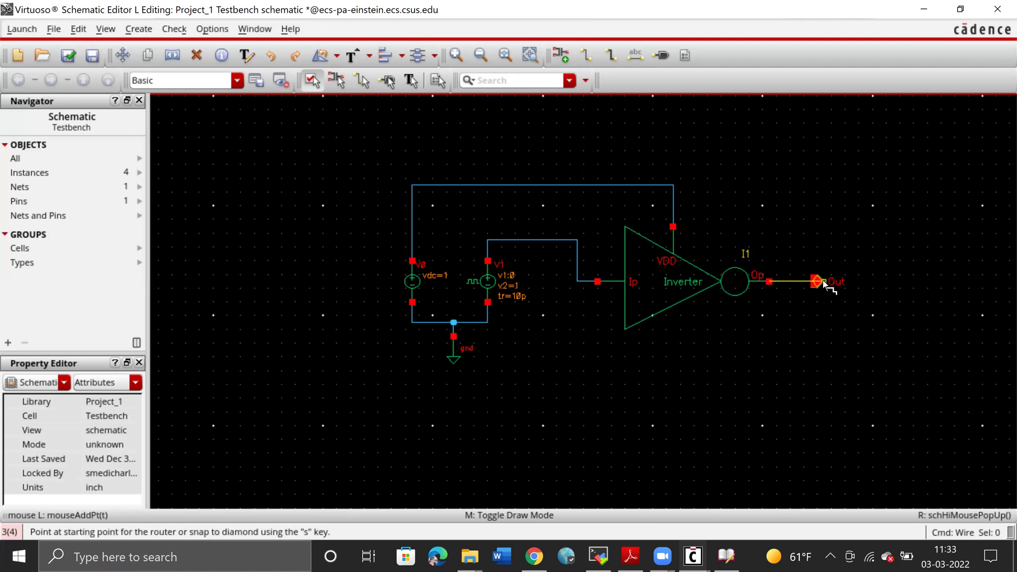
click(819, 282)
Stretch V0, V1 and gnd lower with their wires, after undoing a rightward shift
key(Escape)
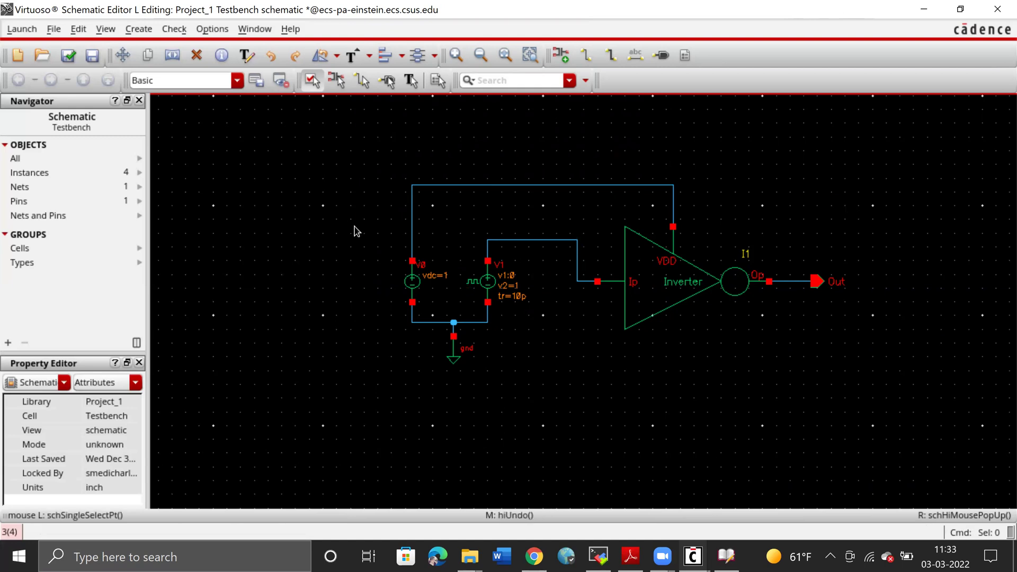
drag(354, 227, 537, 336)
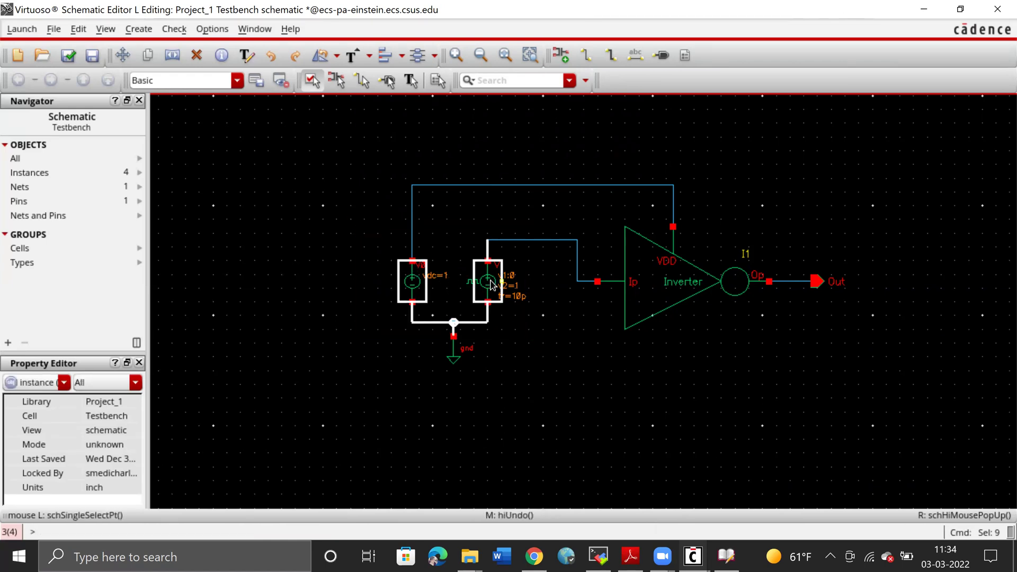
drag(492, 284, 553, 312)
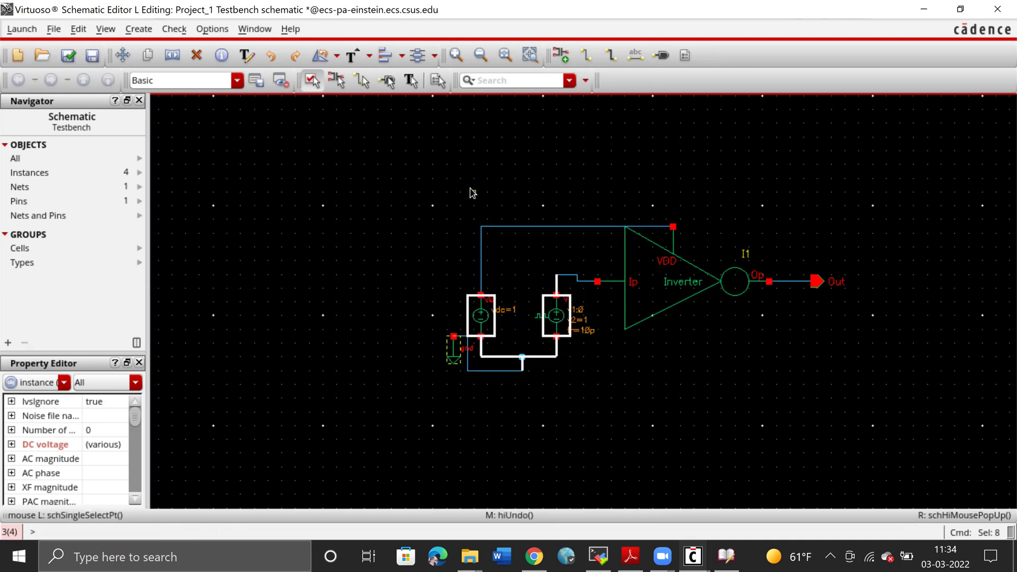
key(u)
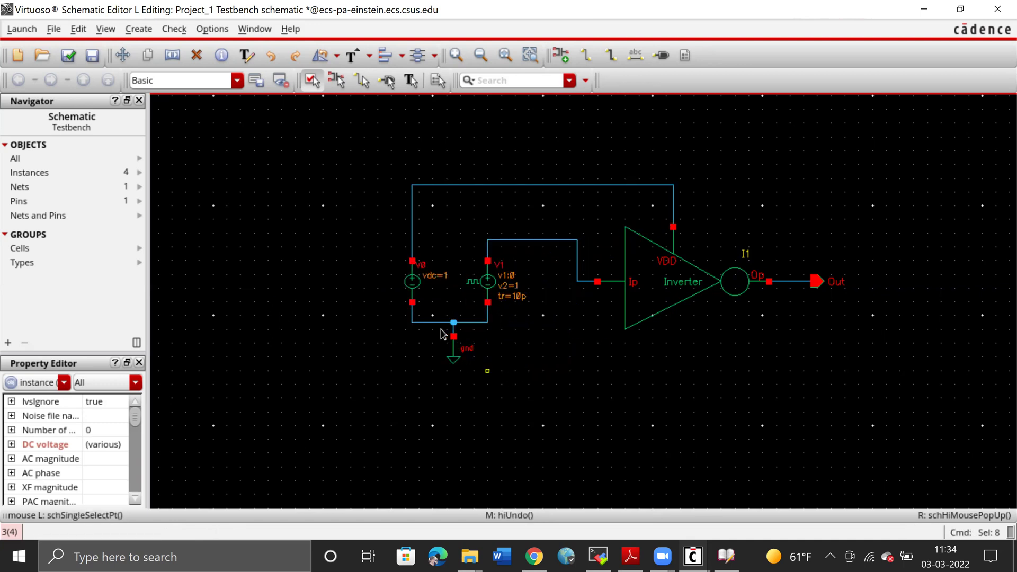
click(345, 277)
drag(371, 240, 540, 369)
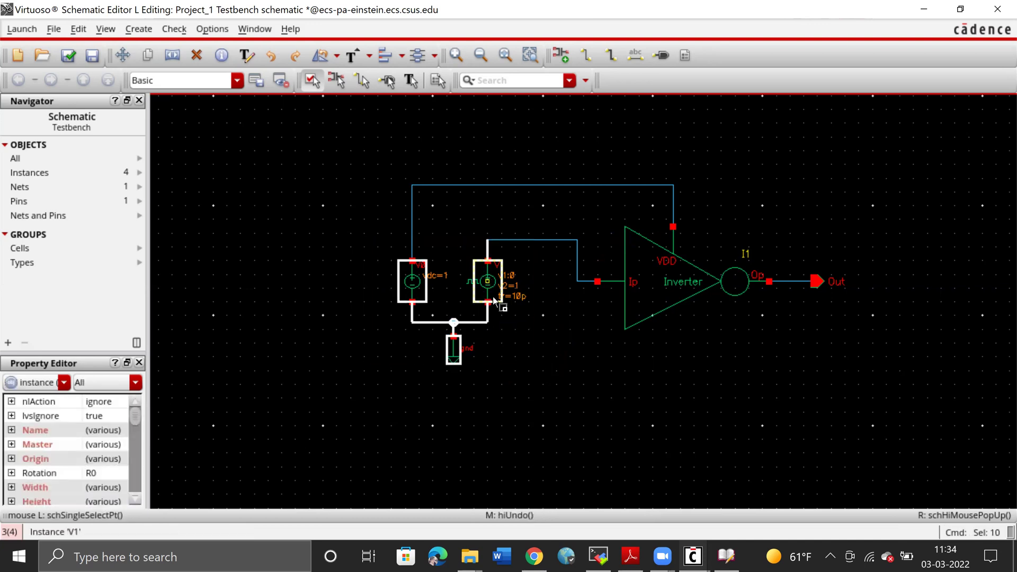
key(s)
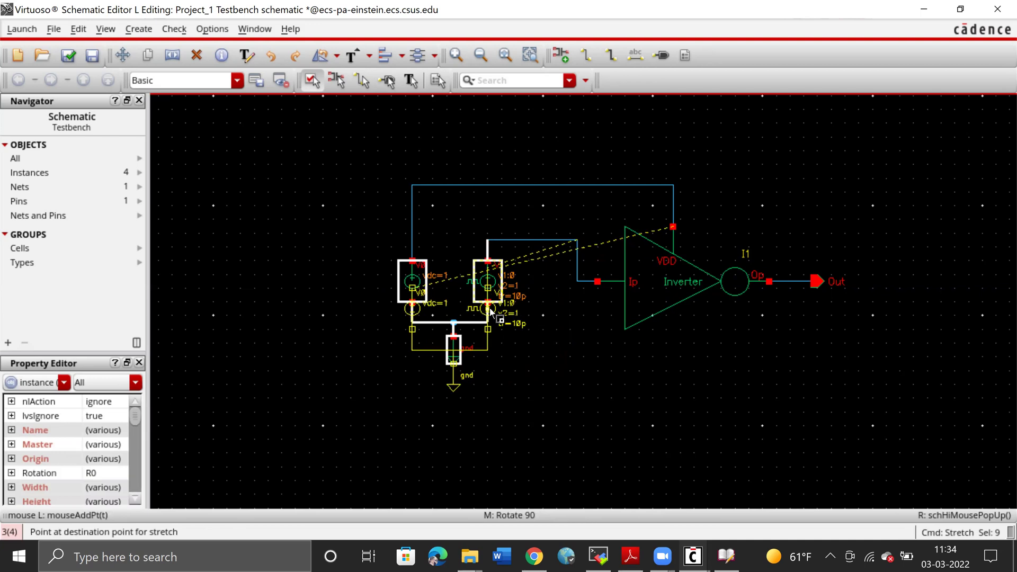
click(493, 312)
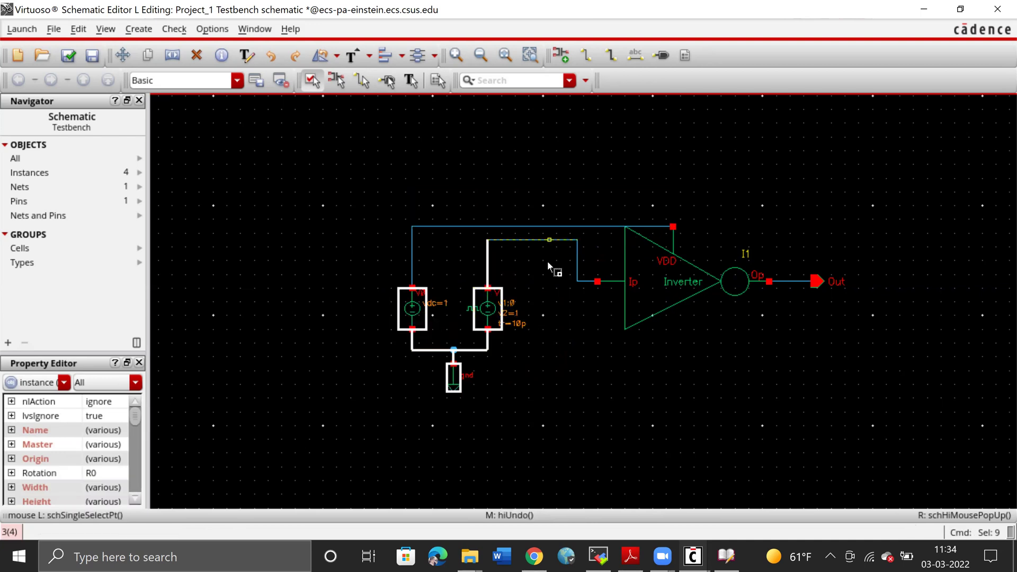
Straighten the V1 wire into Ip and raise the top VDD wire slightly
key(s)
click(549, 278)
key(Escape)
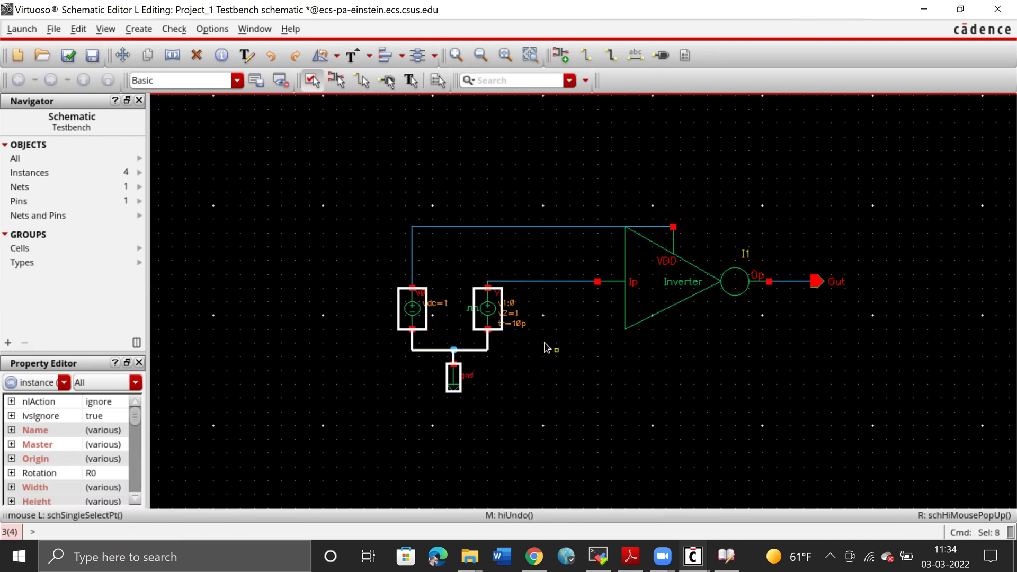
click(547, 348)
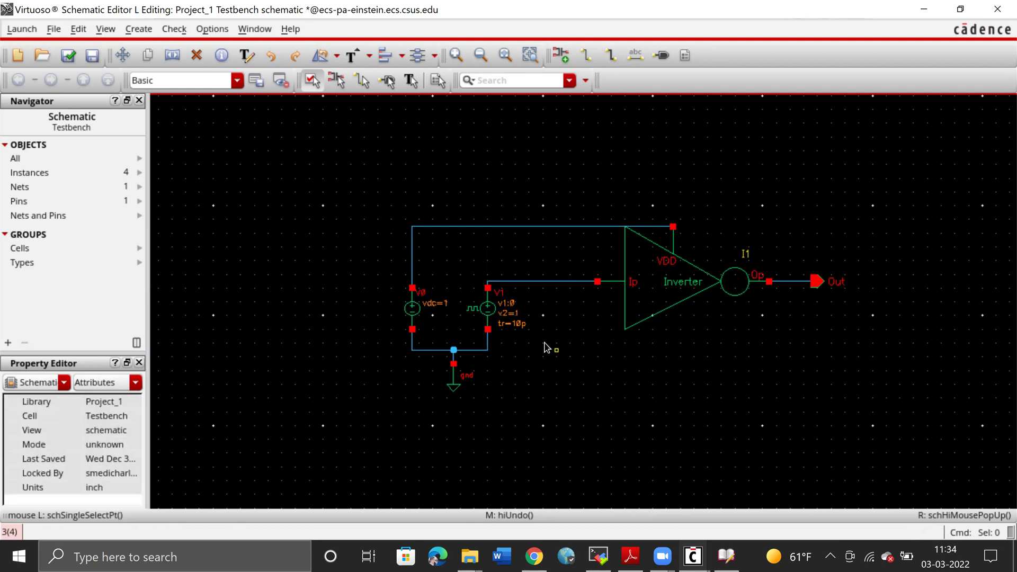
key(s)
click(487, 226)
click(486, 213)
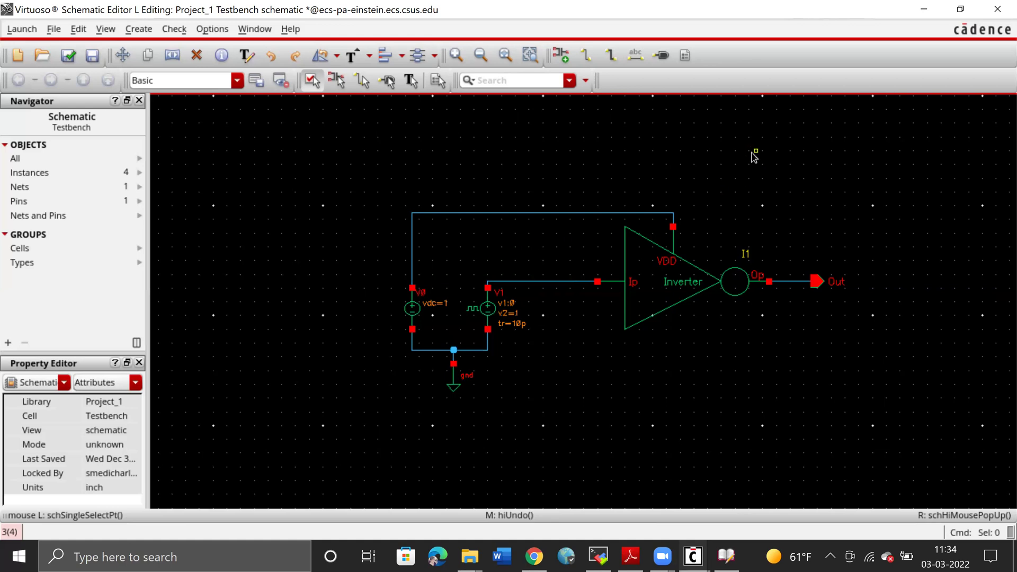
Attach the wire name In to the wire running from V1 into the inverter's Ip input
key(l)
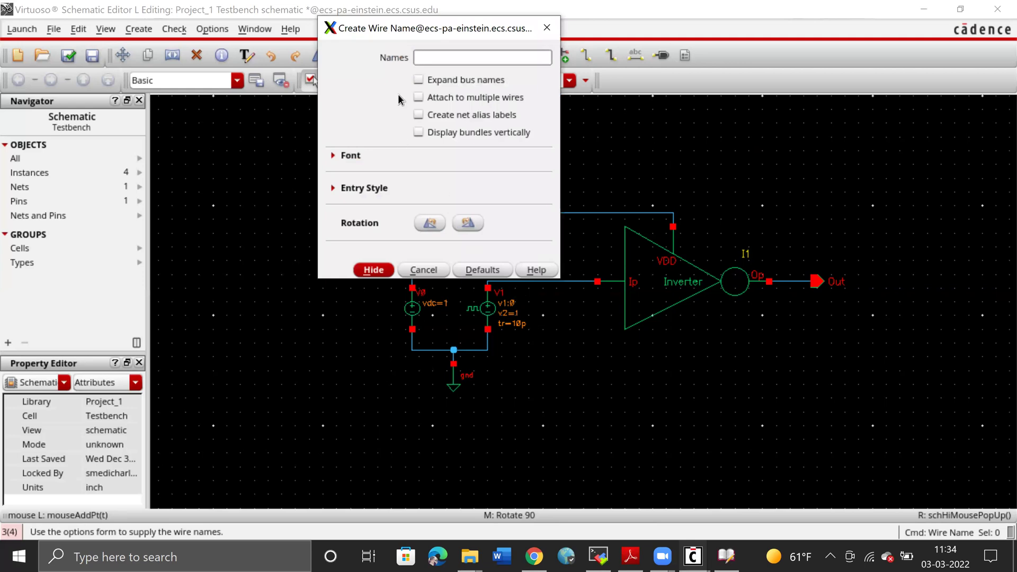
text(In)
key(Return)
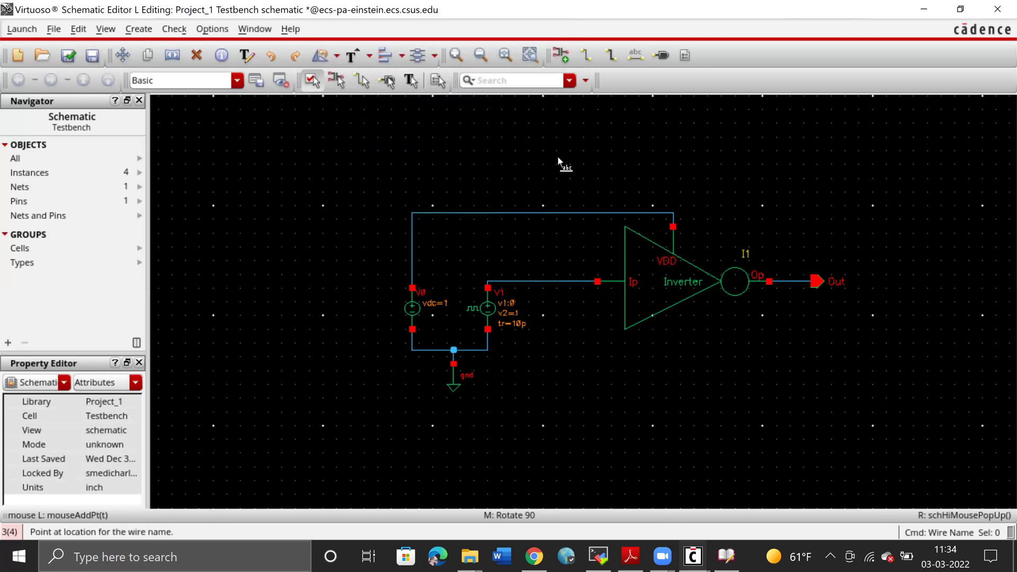
click(570, 283)
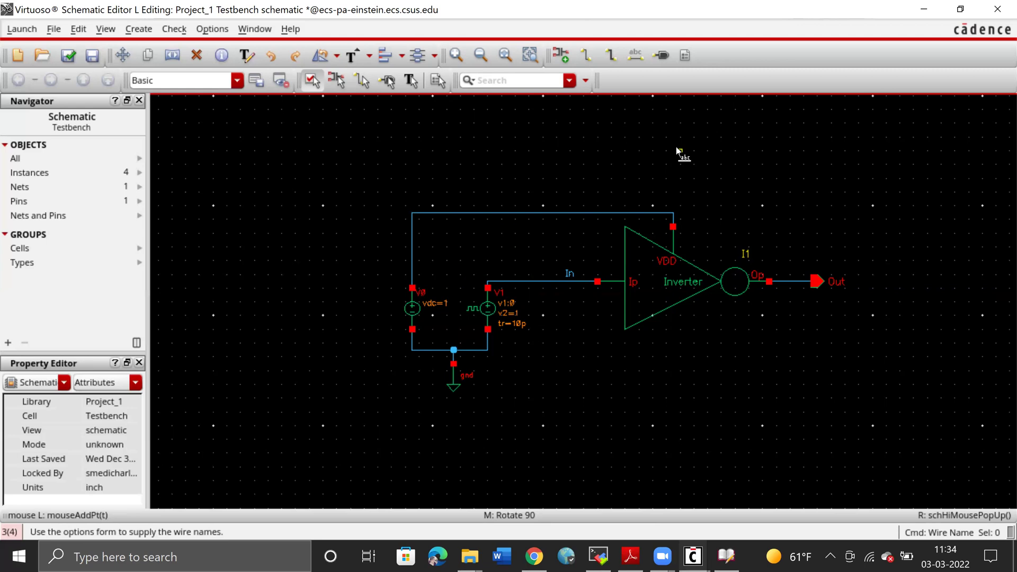
Stop wire labelling and run Check and Save on the Testbench schematic
key(Escape)
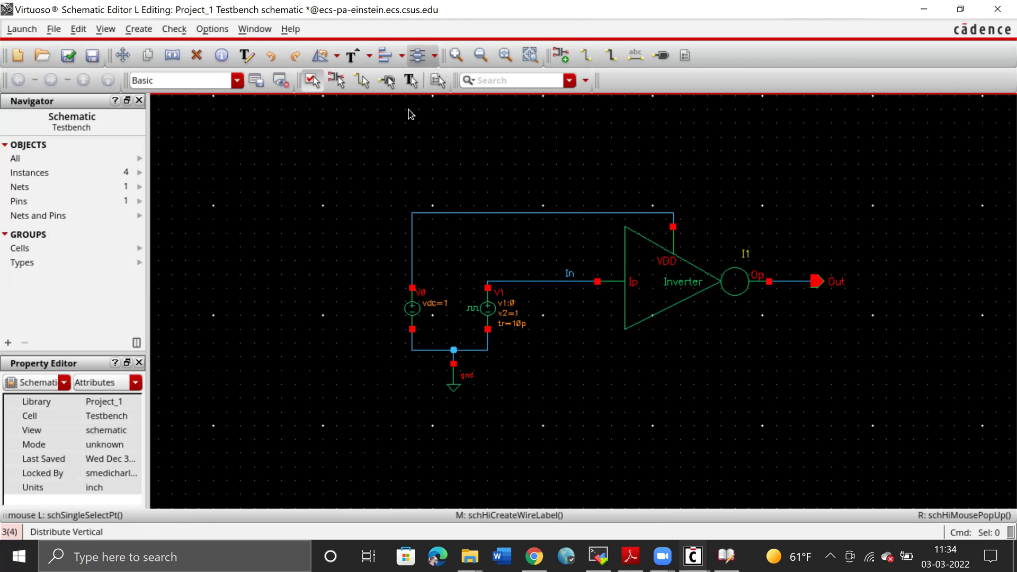
click(69, 56)
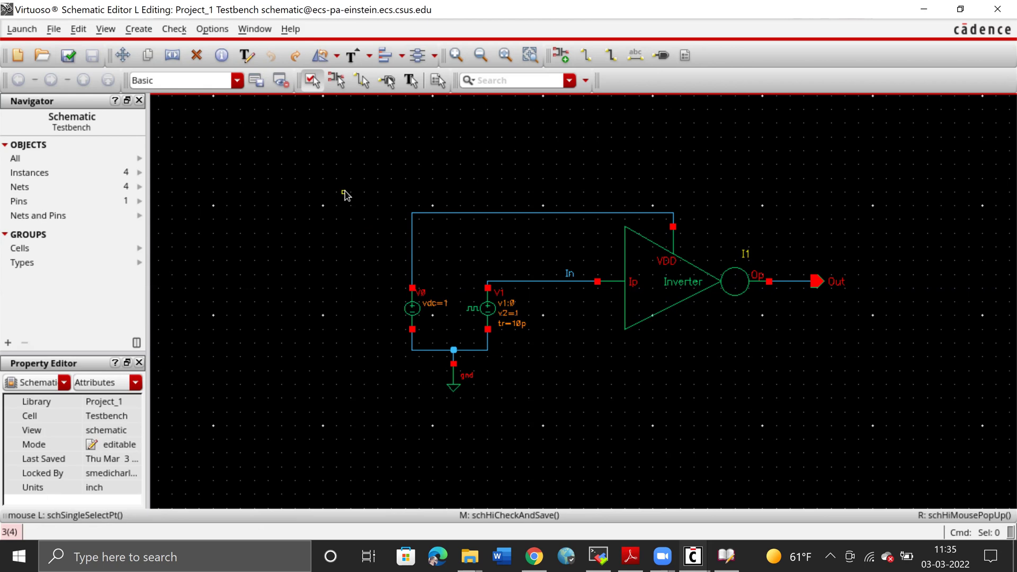
click(24, 30)
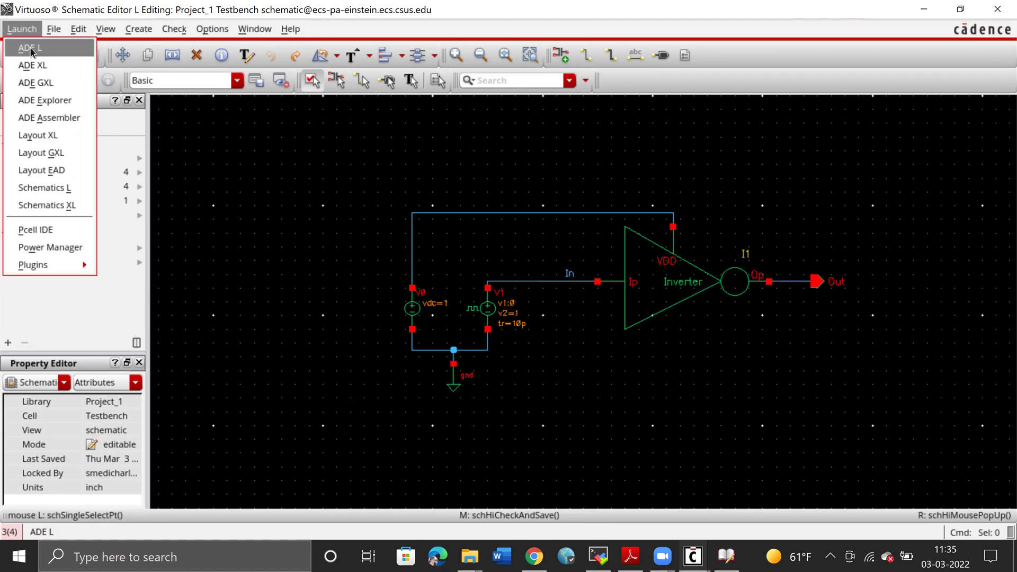
Launch ADE L for the Testbench schematic, accepting both fallback license prompts
click(30, 46)
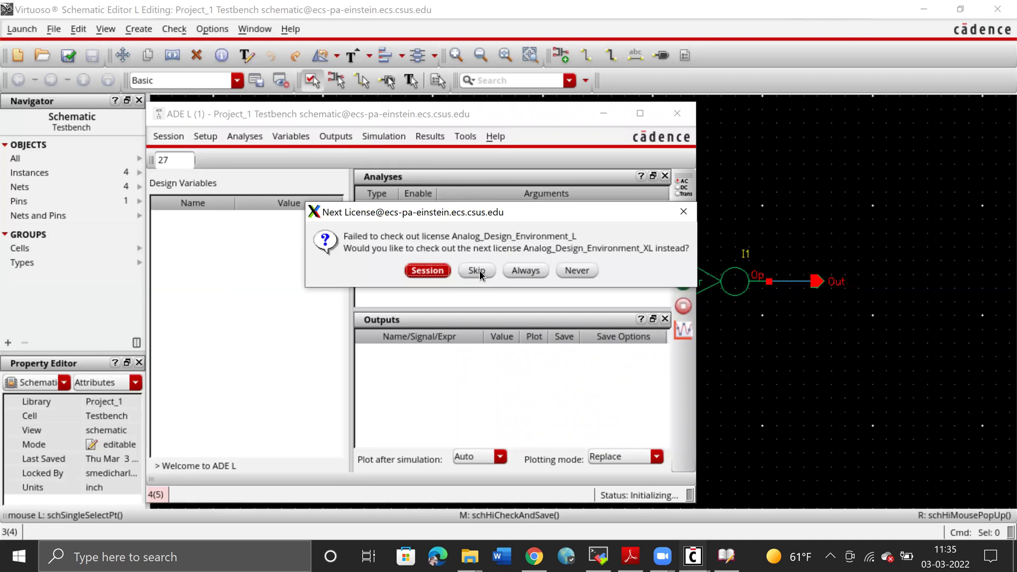
click(433, 271)
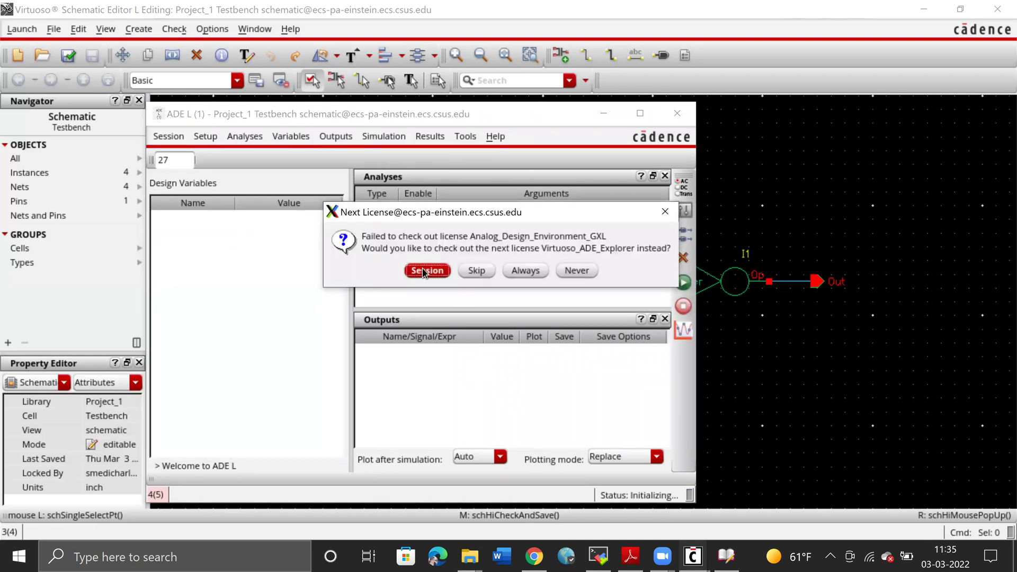
click(426, 271)
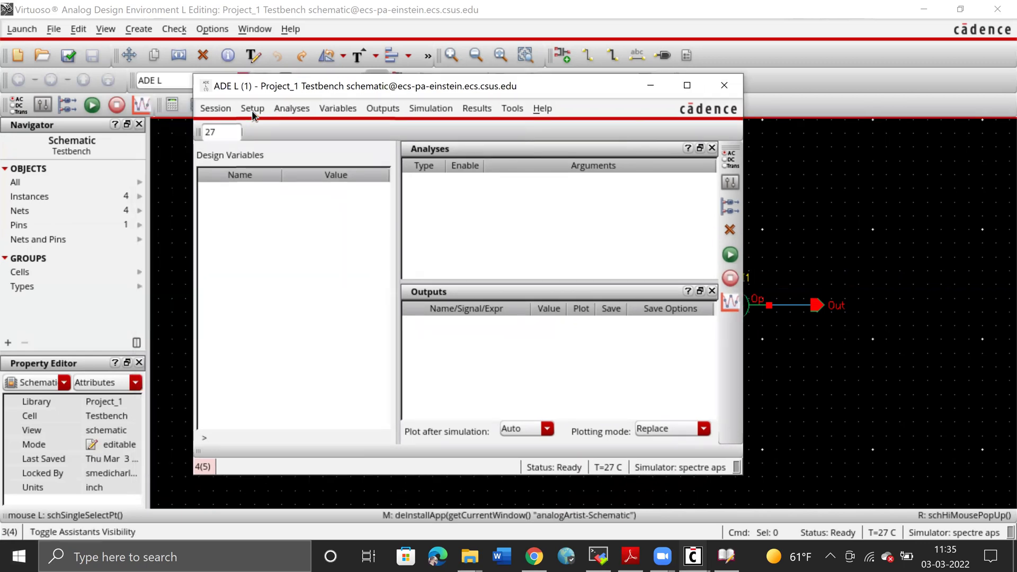
click(252, 109)
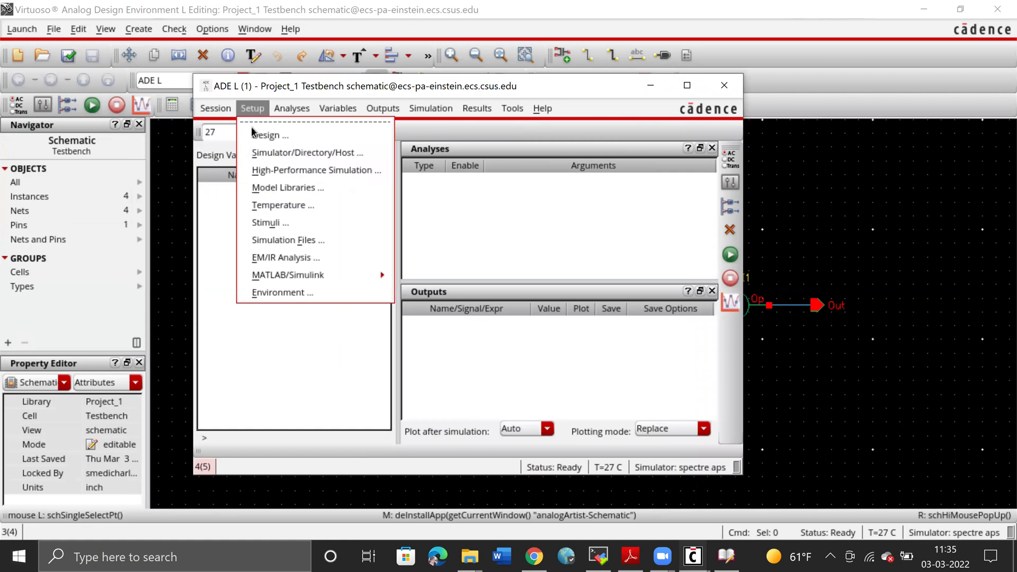
click(260, 185)
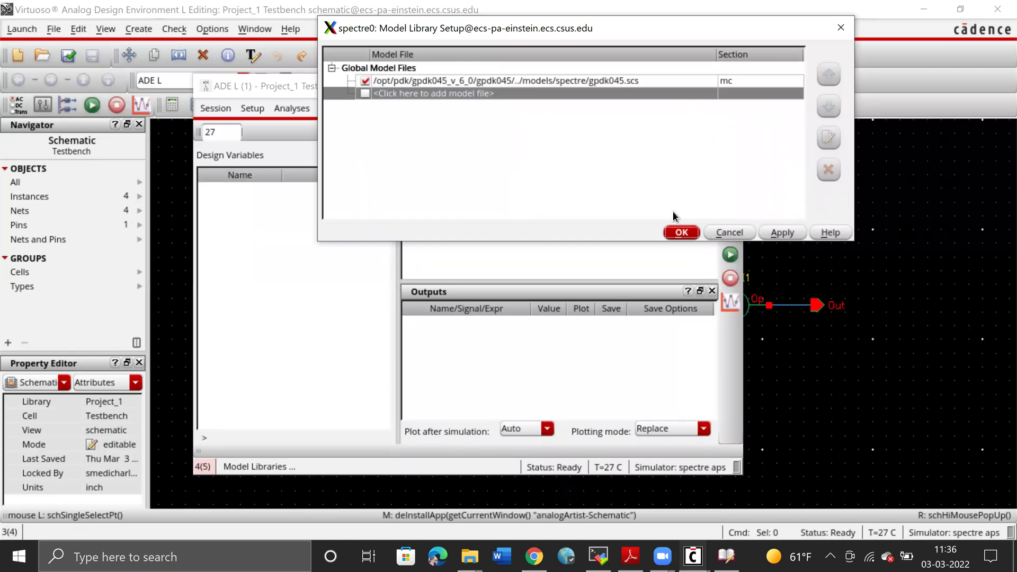
click(681, 233)
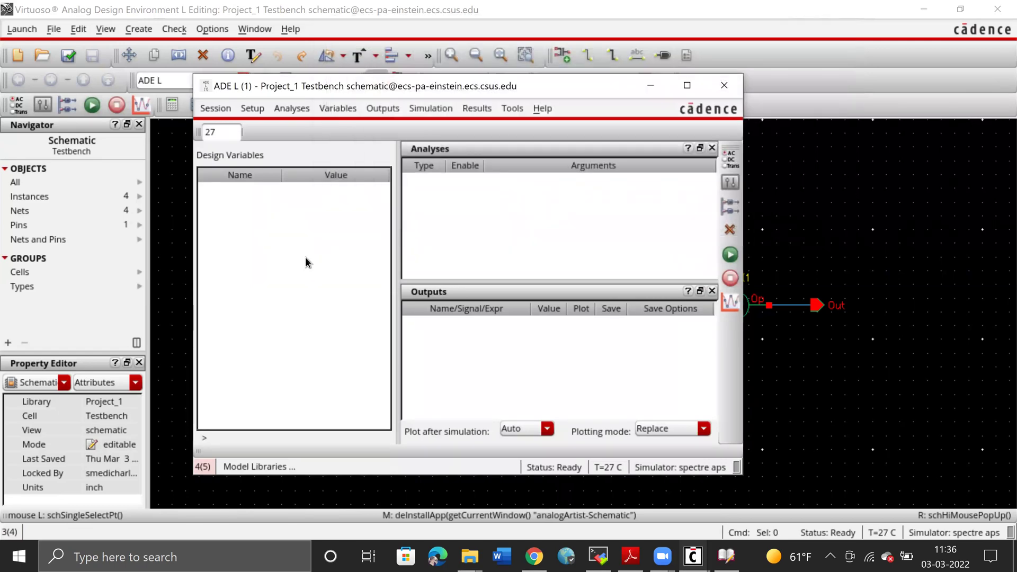
click(257, 111)
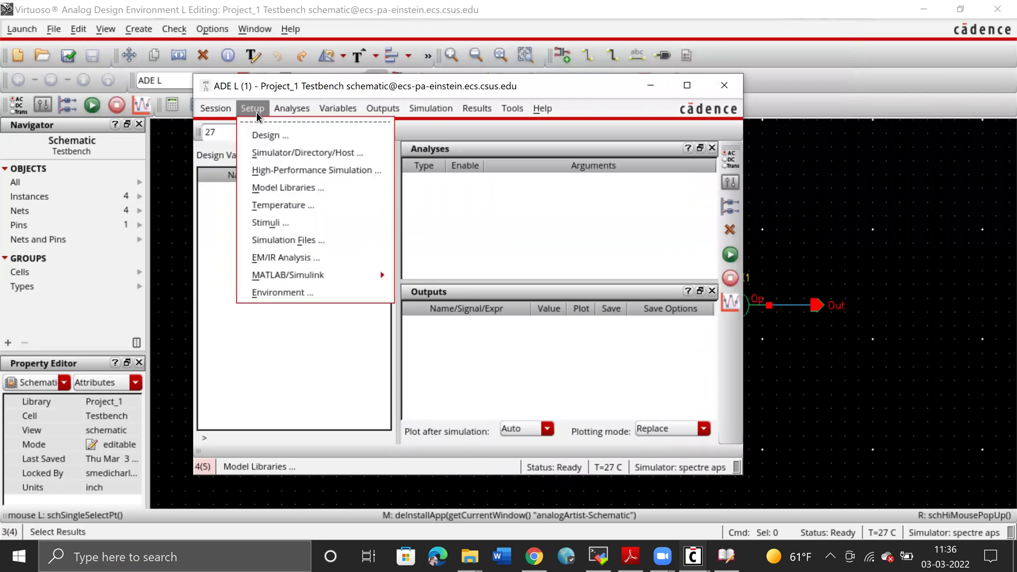
click(271, 153)
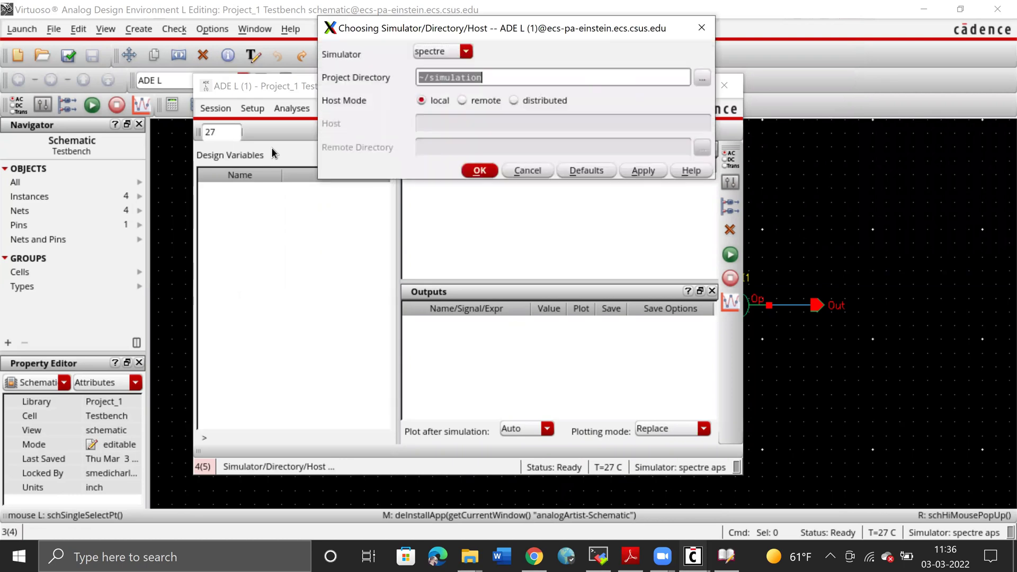
drag(399, 27, 431, 145)
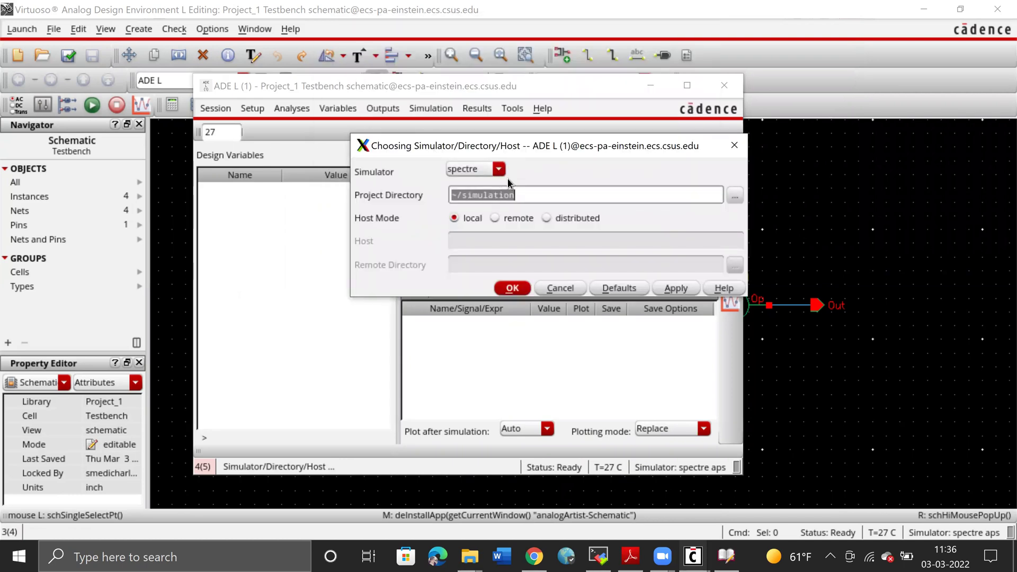
click(512, 288)
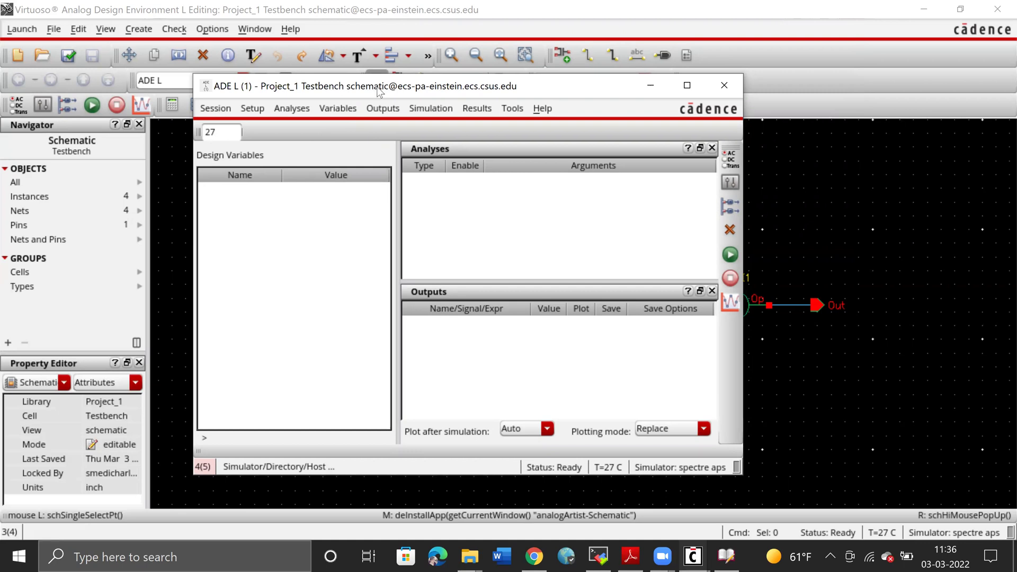
Add an enabled tran analysis with a 40n stop time
click(297, 110)
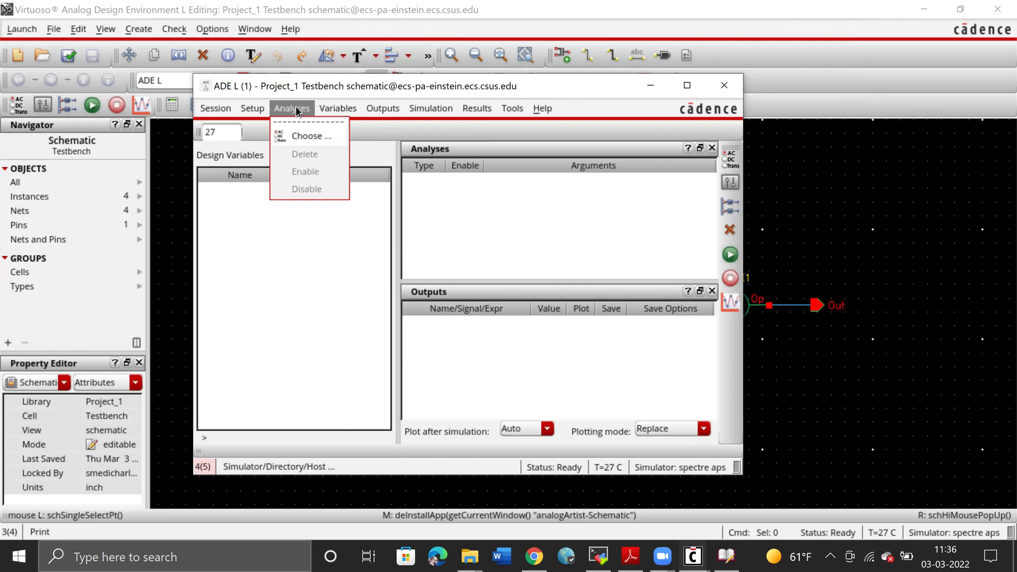
click(296, 137)
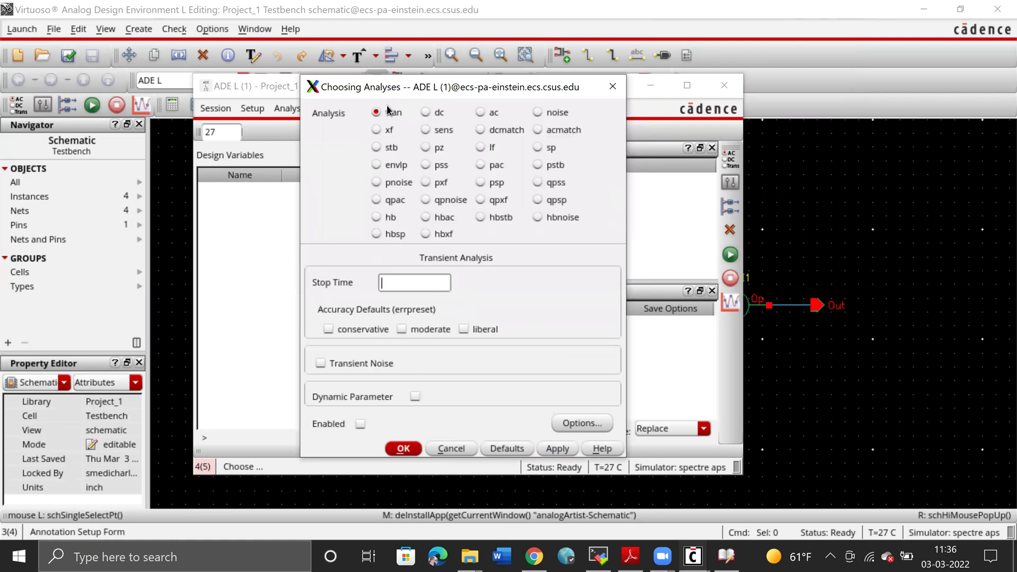
click(377, 115)
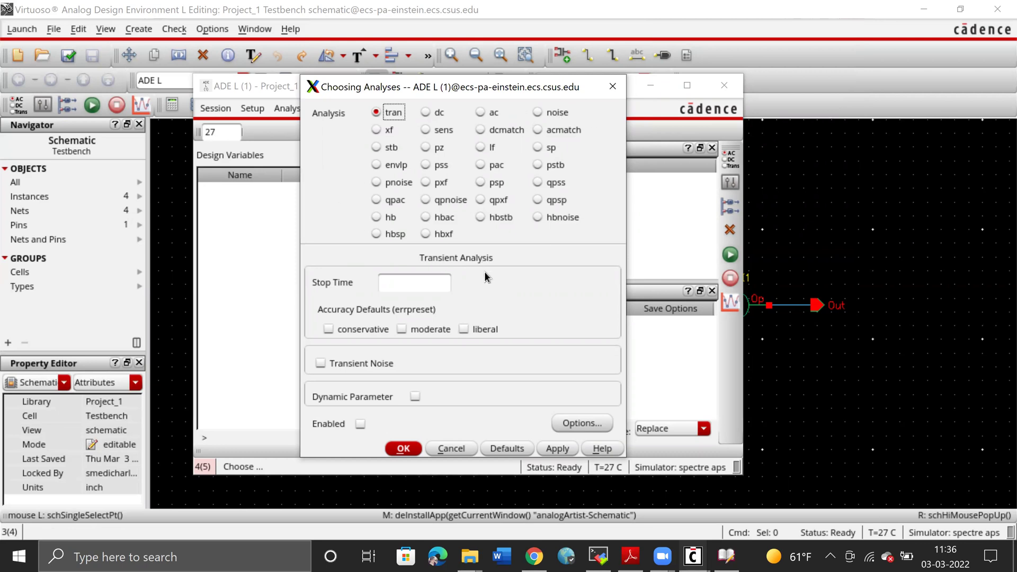
click(449, 282)
text(40n)
click(360, 424)
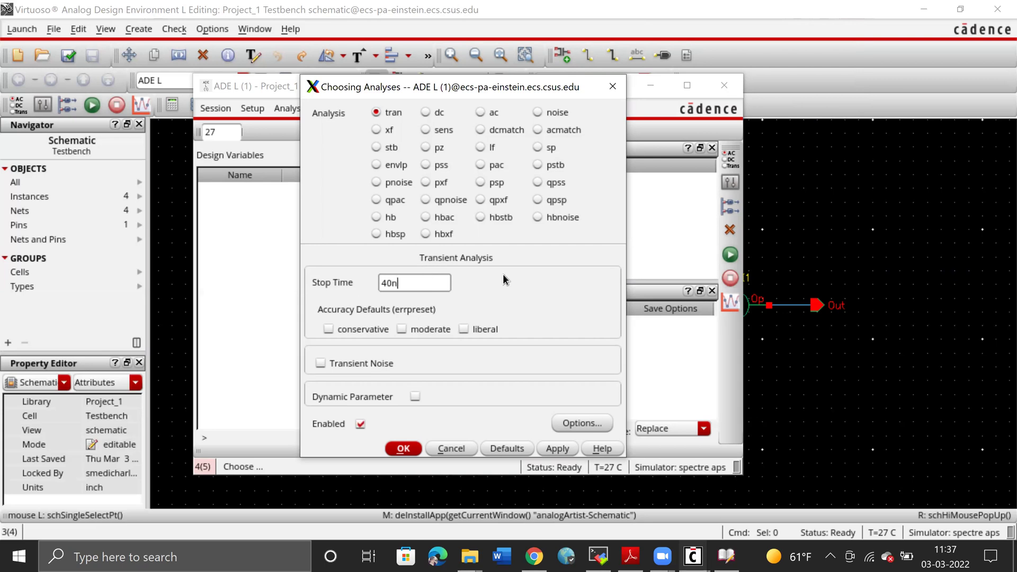
click(408, 449)
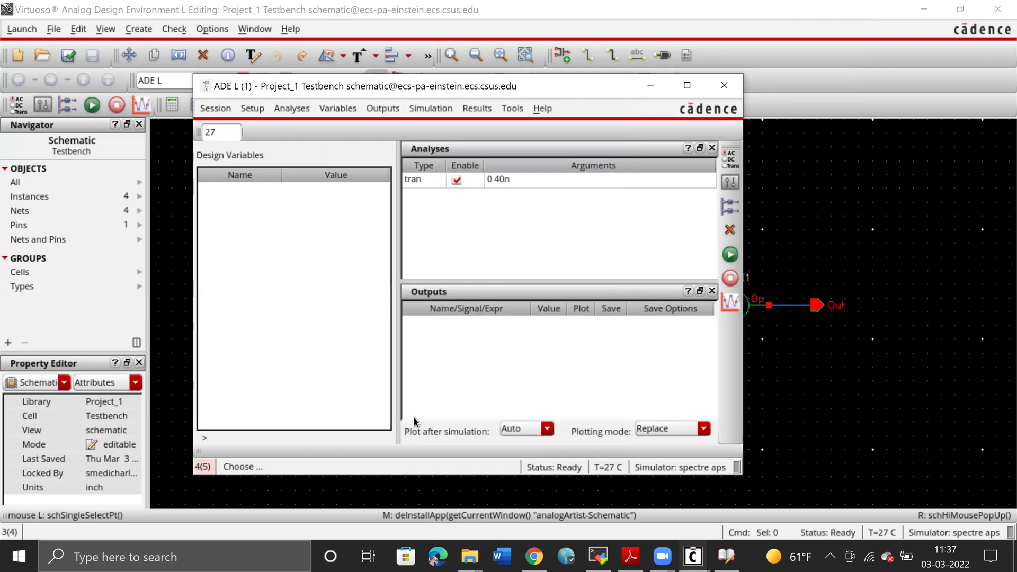
Start picking outputs to be plotted directly on the schematic
click(481, 217)
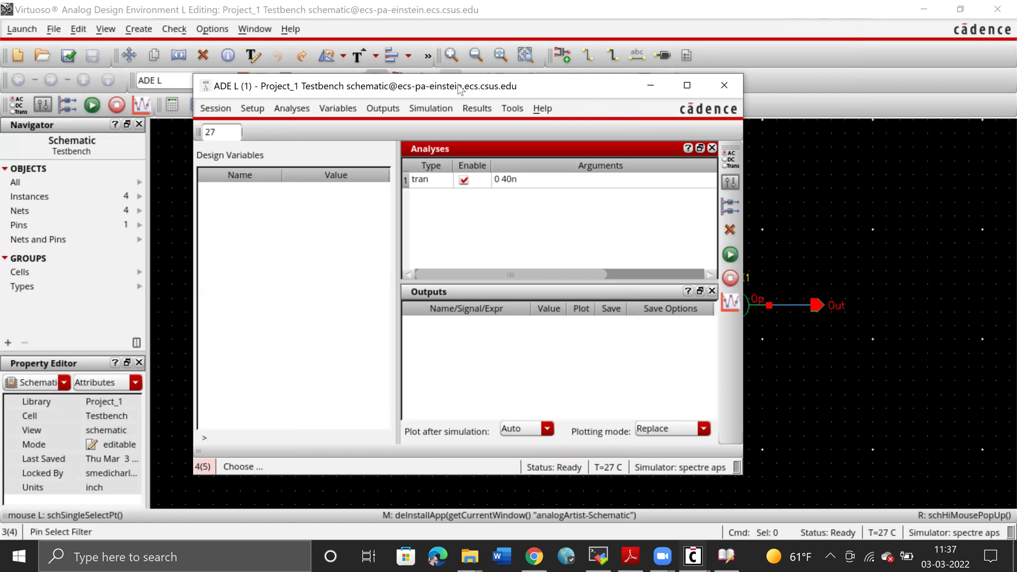
drag(463, 88, 442, 90)
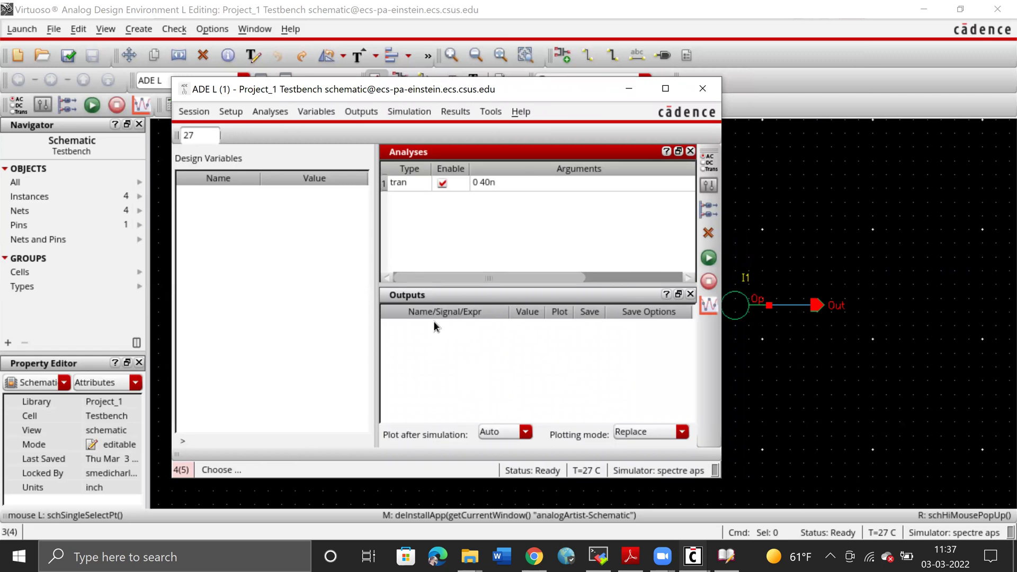
click(363, 111)
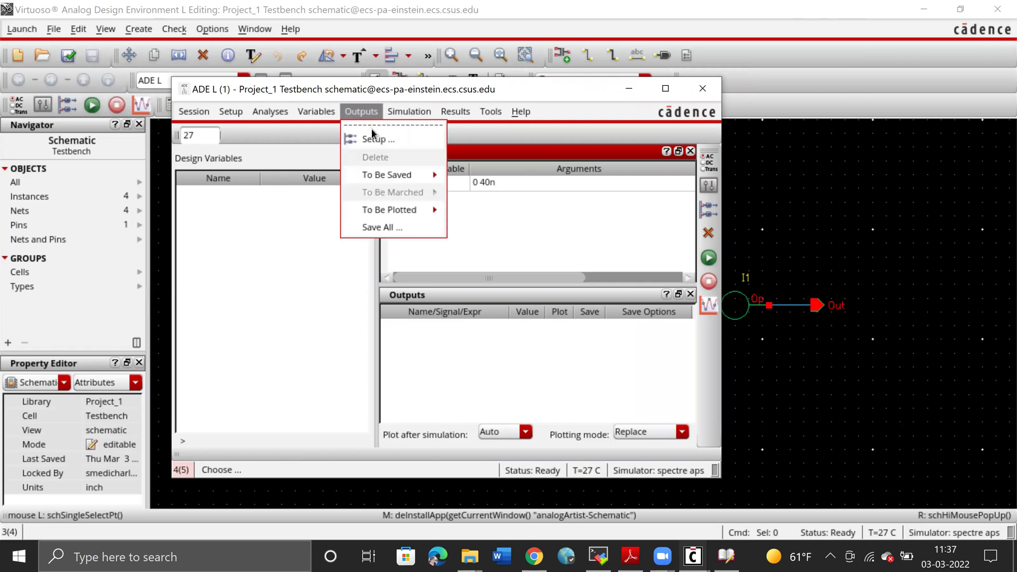
mouse_move(416, 211)
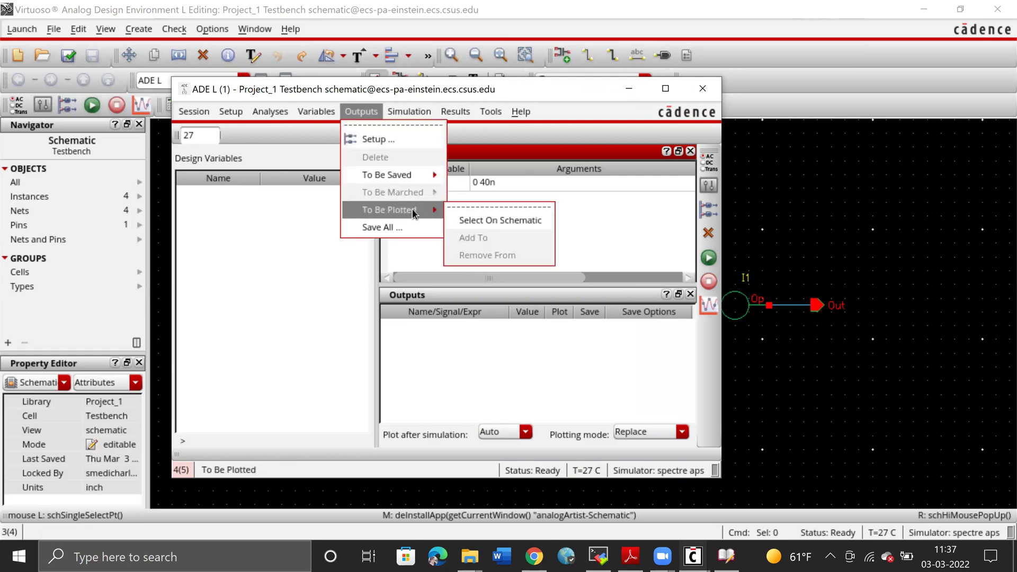
click(459, 221)
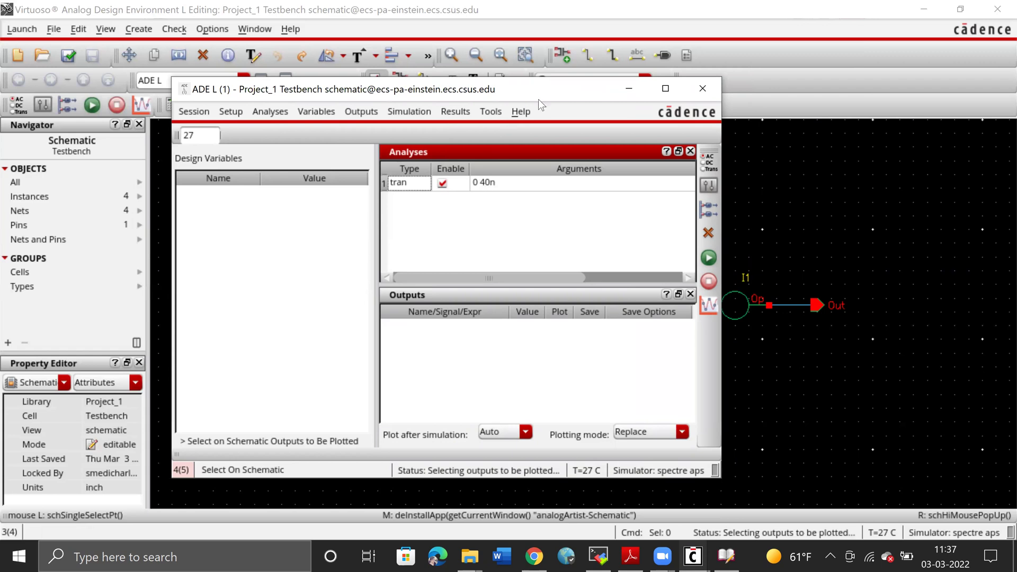
Mark the In and Out nets as plotted outputs and return to ADE L
click(625, 89)
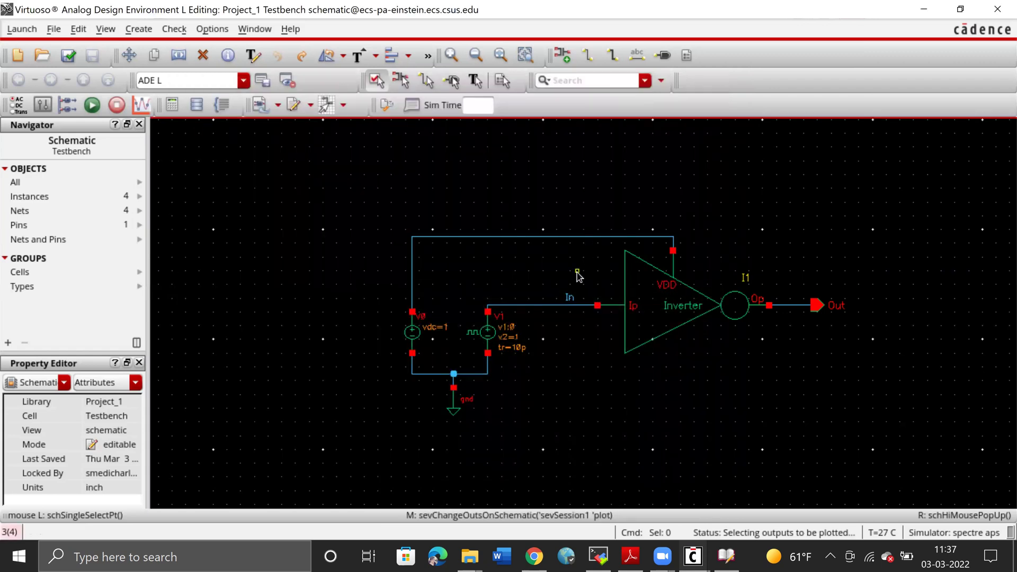
click(551, 306)
click(799, 307)
key(Escape)
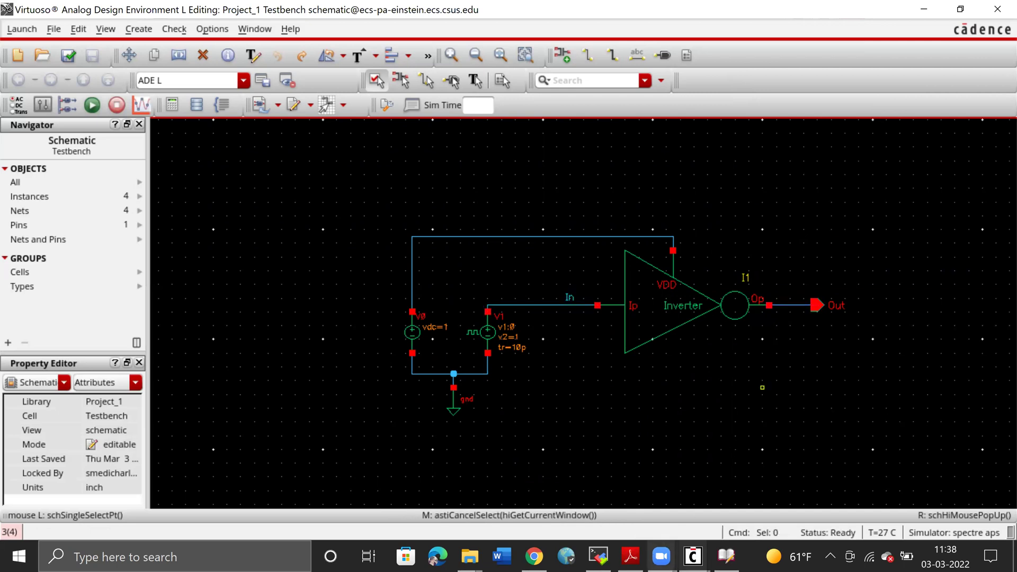
mouse_move(693, 555)
click(948, 484)
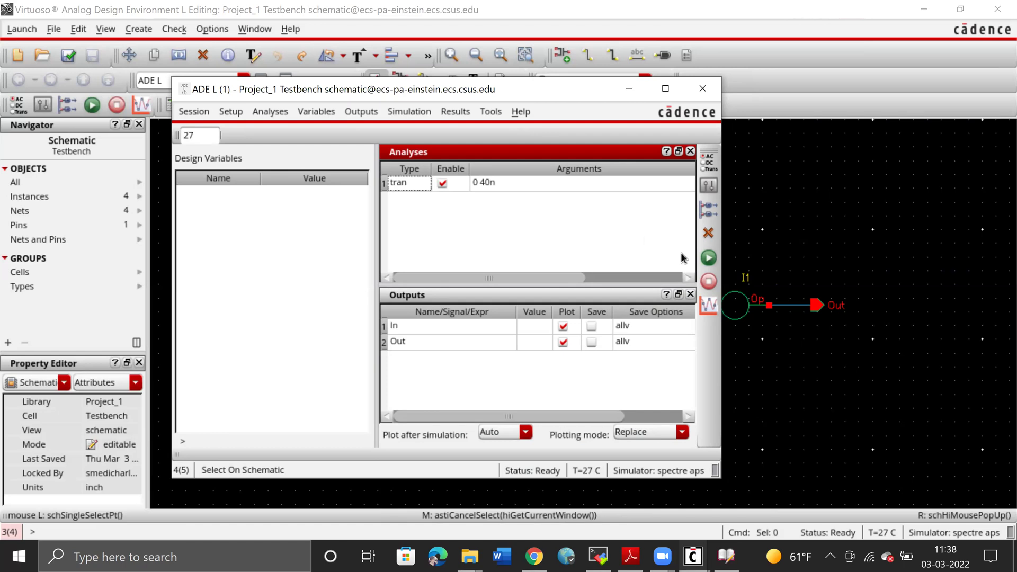
Netlist and run the simulation, then maximise the /In and /Out waveform window
click(710, 258)
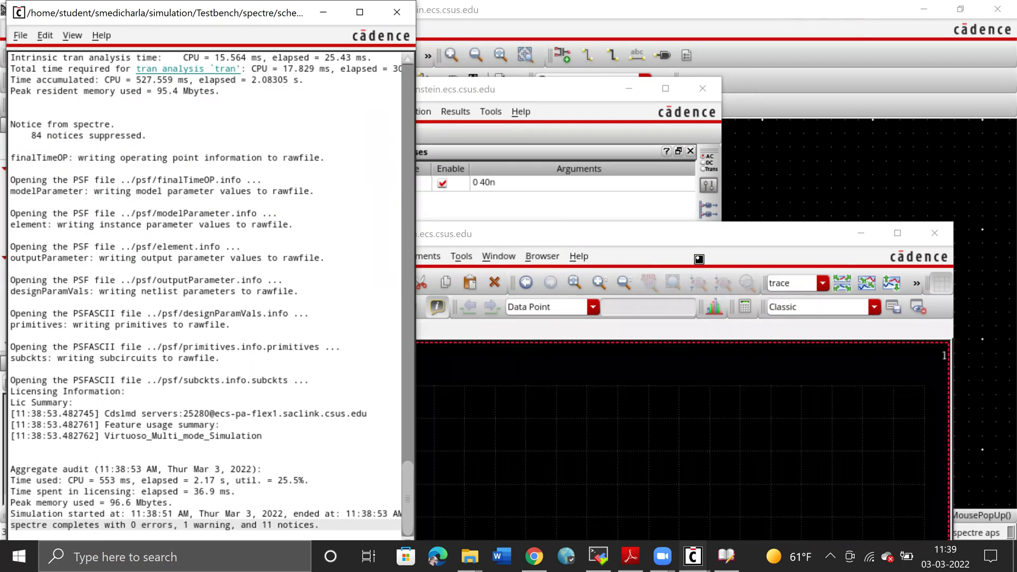
double_click(689, 242)
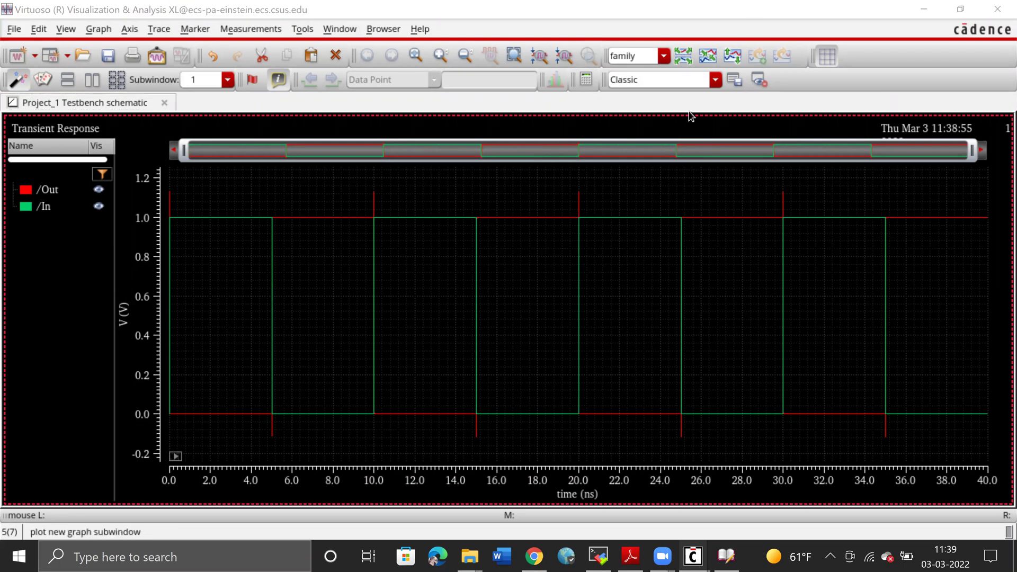
Split /Out and /In into separate strips and fit the Y axis of all strips
click(683, 57)
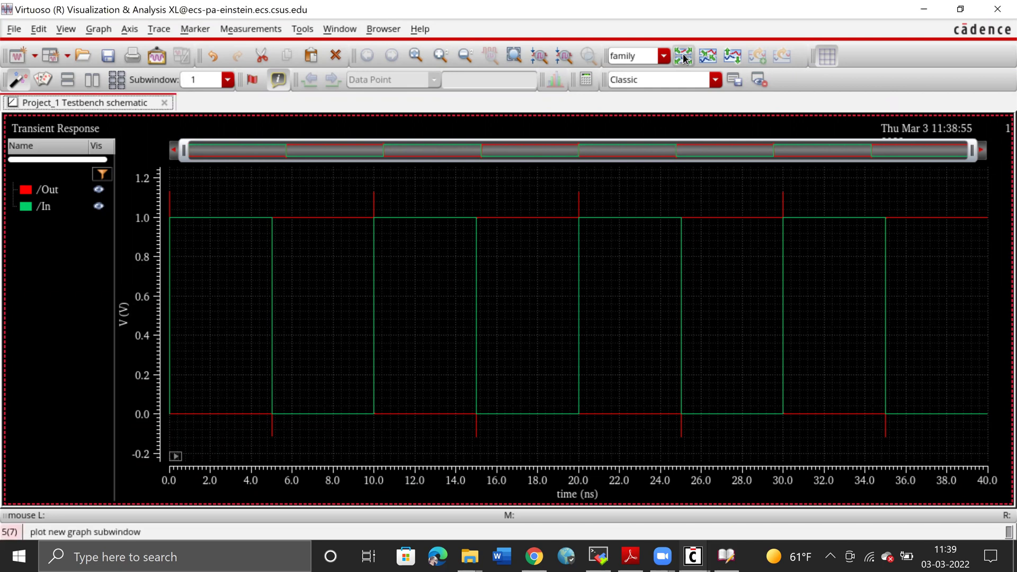
click(683, 57)
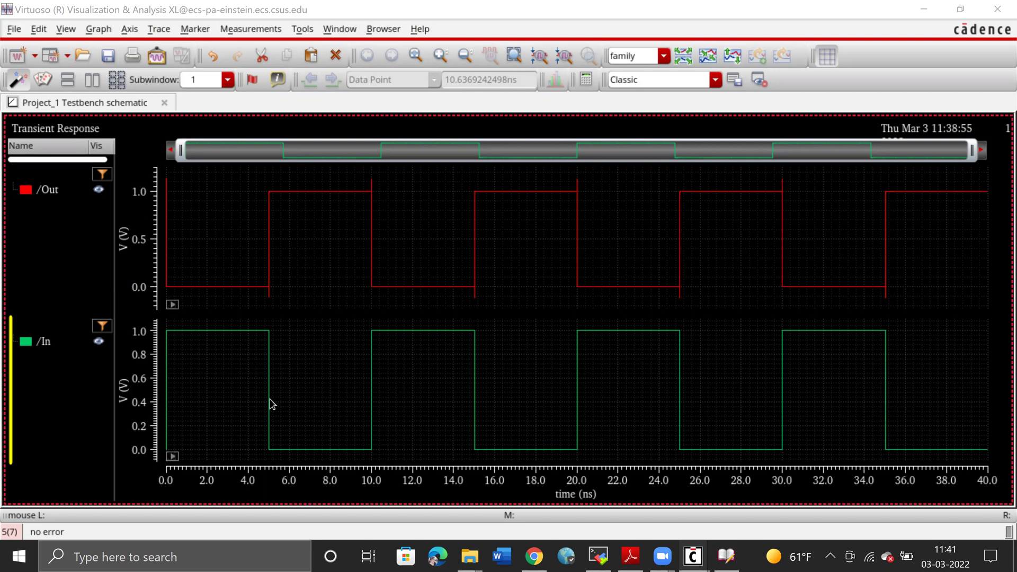
key(y)
Create point marker M2 on /Out and slide it to 15.0529 ns, reading 1.0 V
click(191, 30)
click(252, 98)
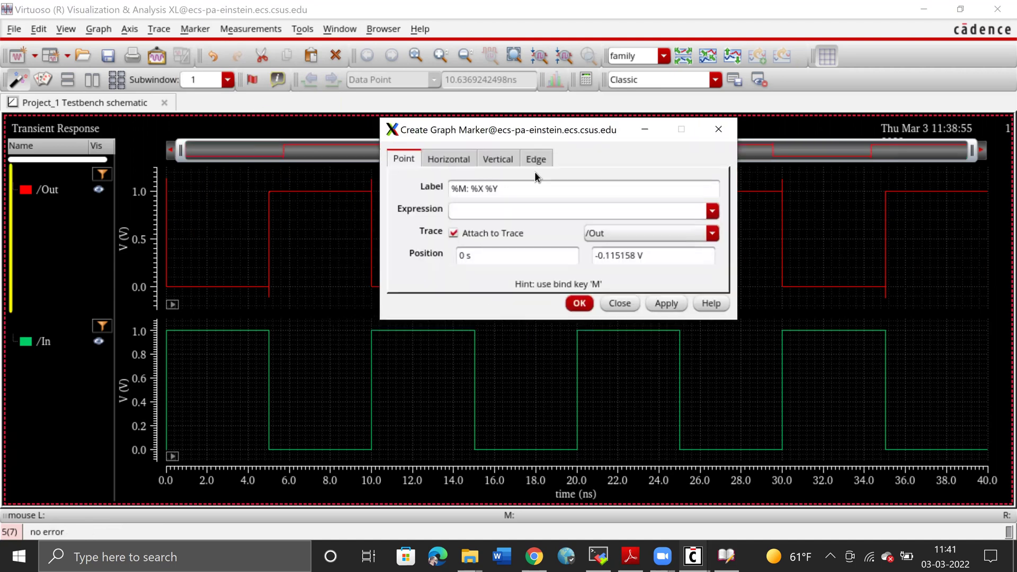
click(576, 303)
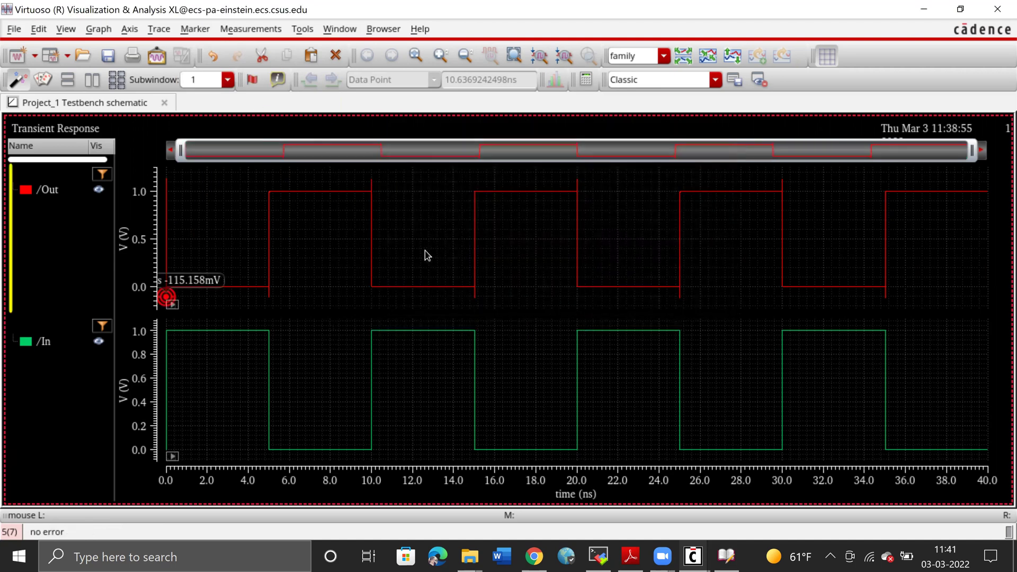
click(167, 296)
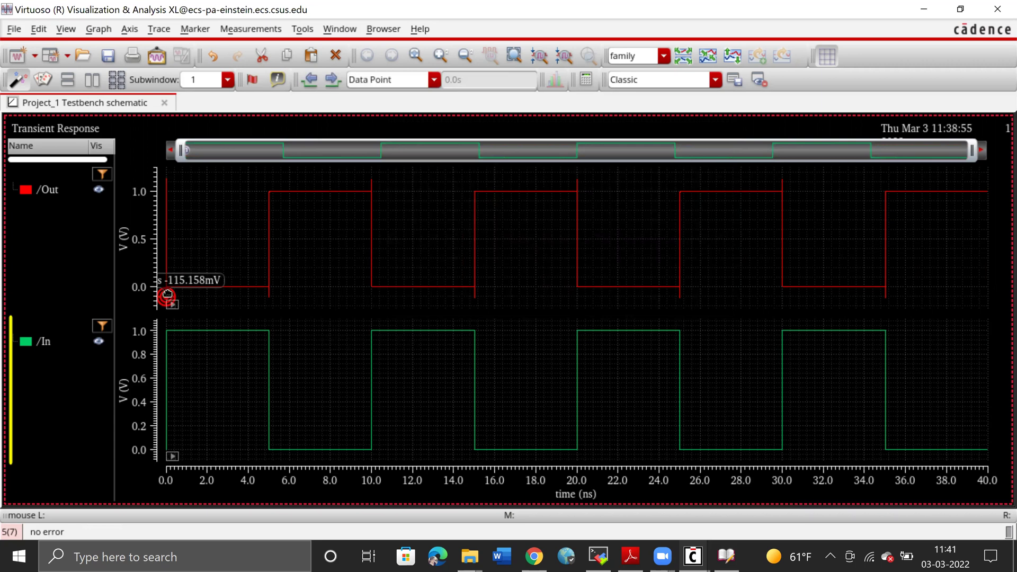
mouse_move(166, 296)
mouse_down()
mouse_move(269, 278)
mouse_move(267, 187)
mouse_move(318, 180)
mouse_move(373, 179)
mouse_move(385, 212)
mouse_move(377, 292)
mouse_move(473, 288)
mouse_move(475, 191)
mouse_up()
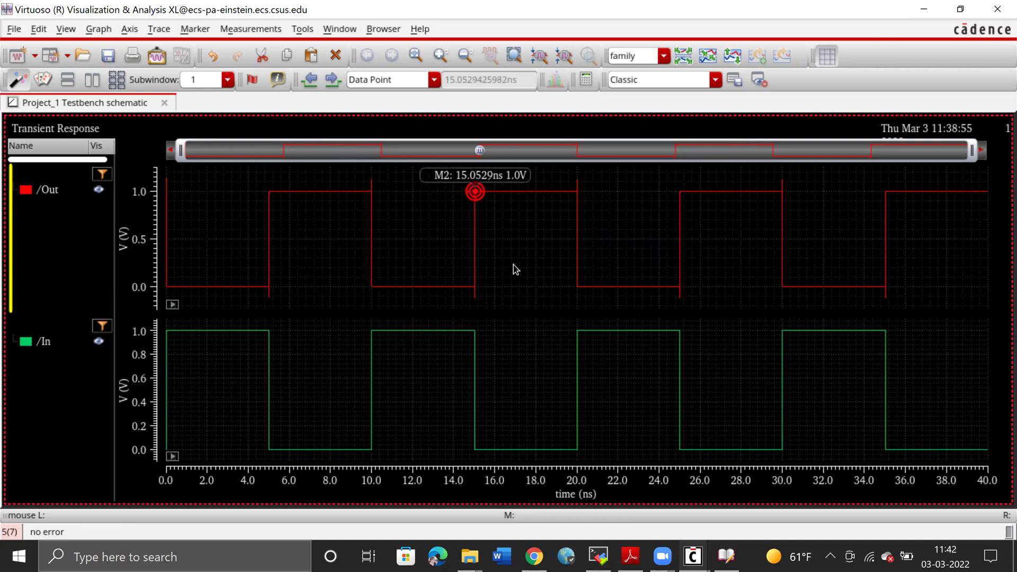